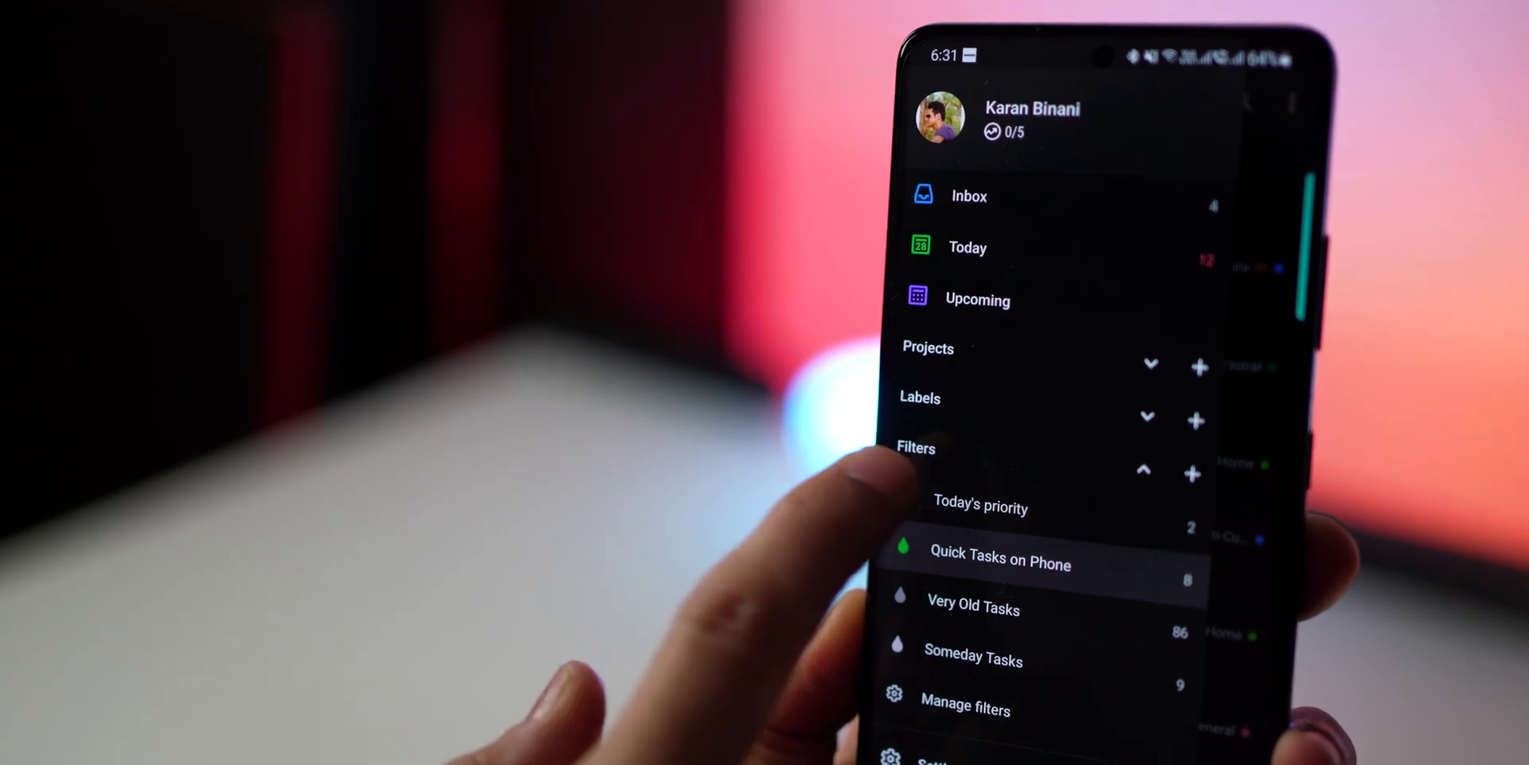
Step: Check the Today's priority filter, then switch to the Upcoming view and scroll down
click(986, 498)
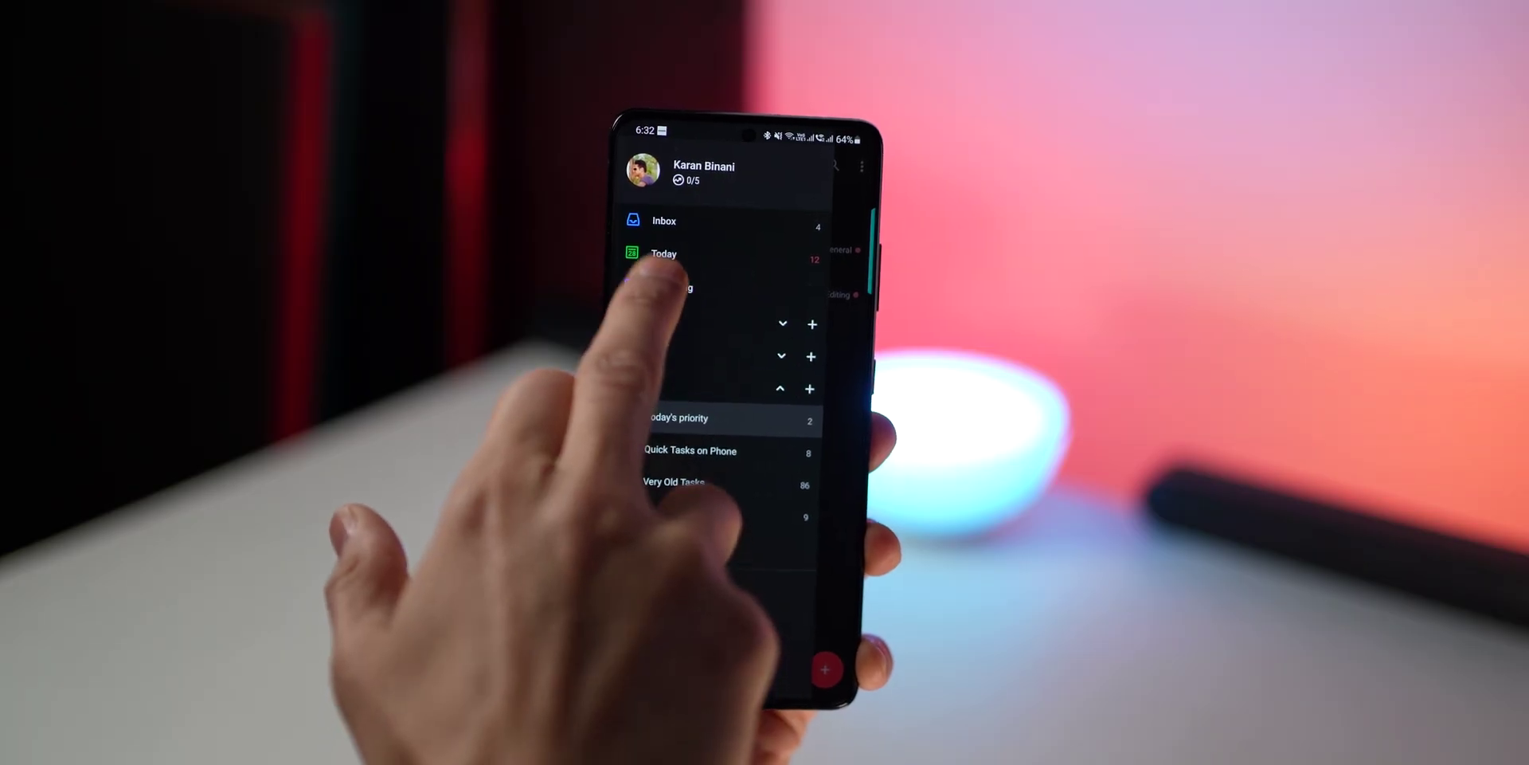
click(663, 285)
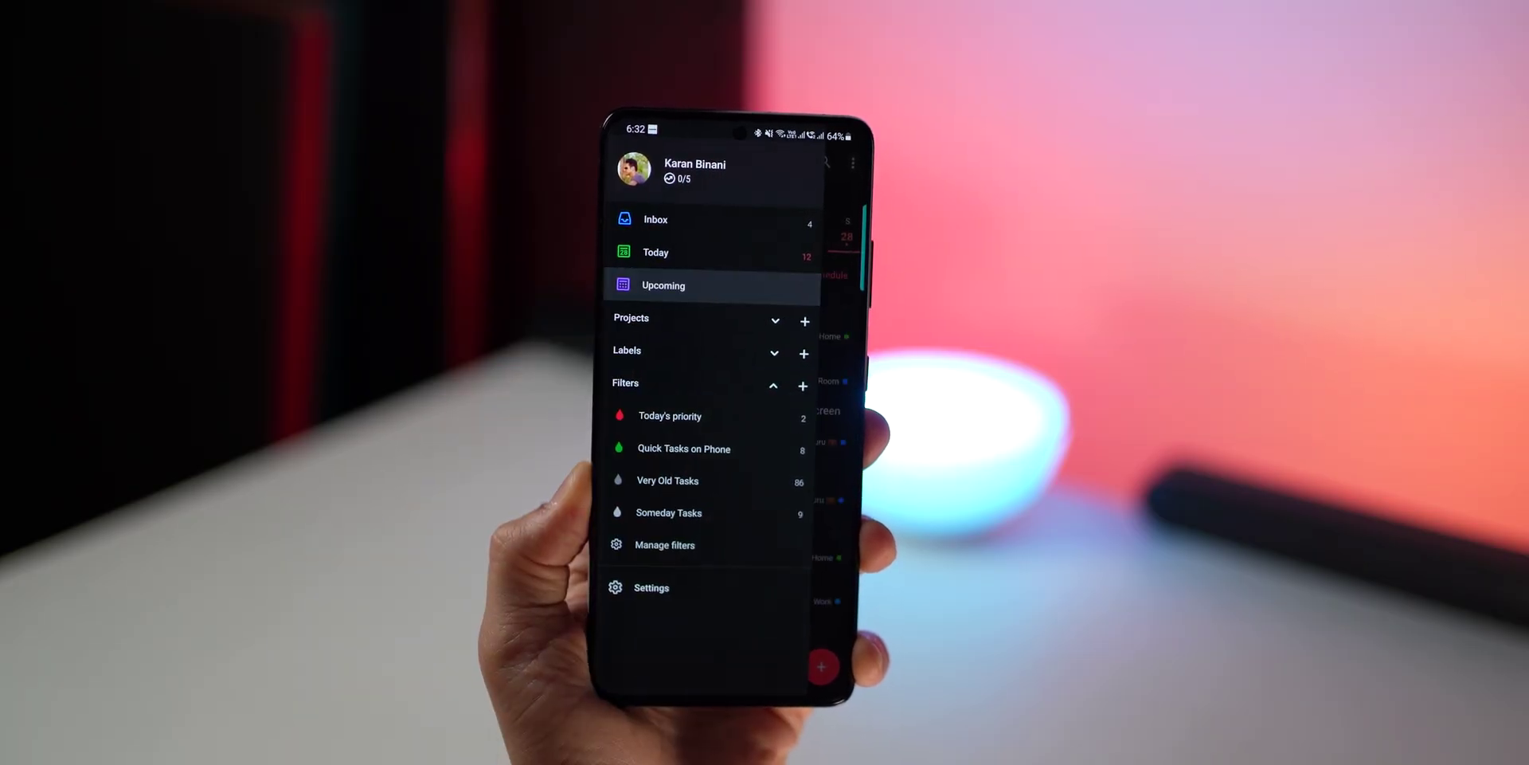
scroll(741, 478, down, 10)
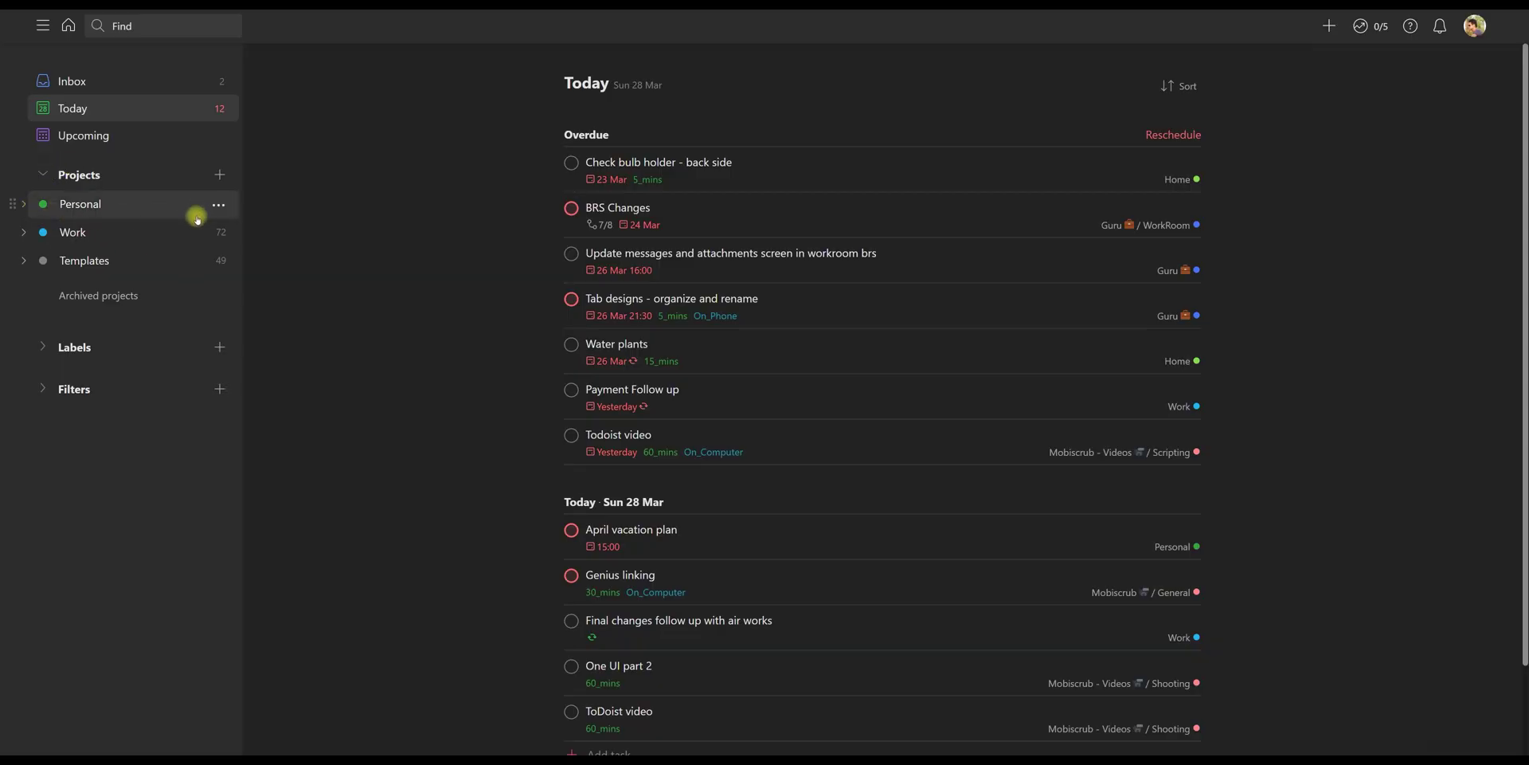
Step: Begin creating a new project from the Projects section of the sidebar
click(220, 175)
Step: Add projects named 'Study' and 'Fitness', then switch to the Personal project
text(Study)
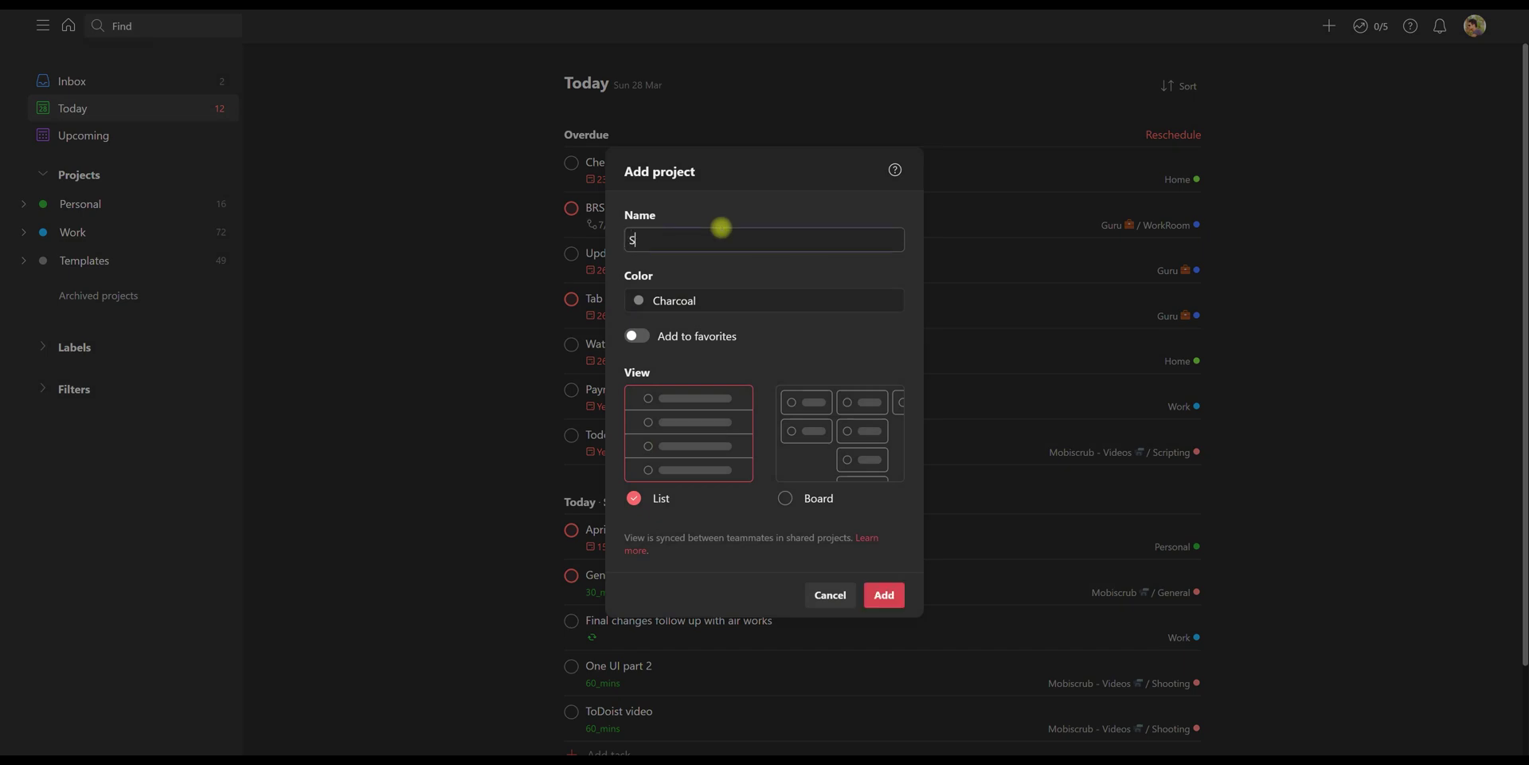
click(881, 597)
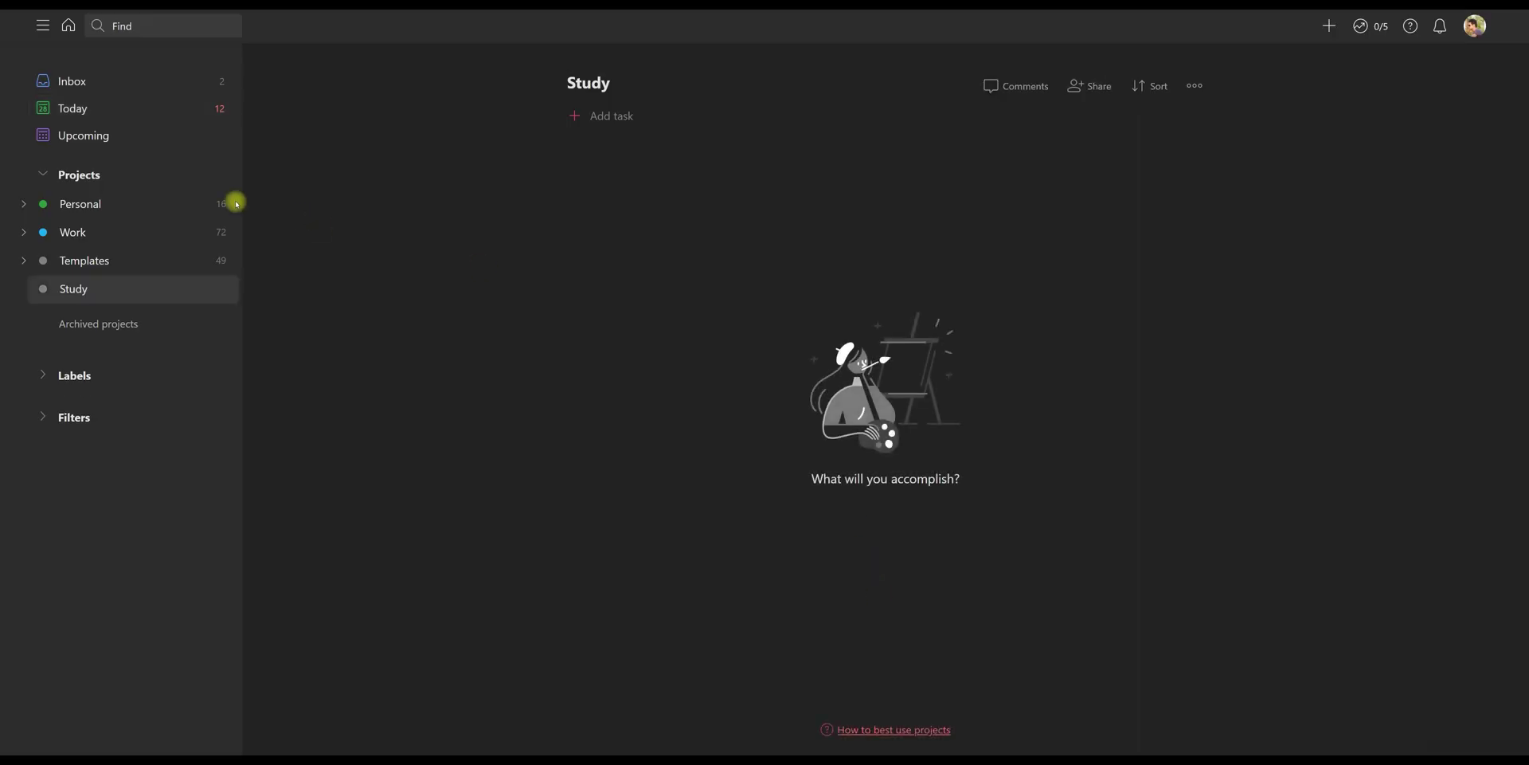
click(213, 175)
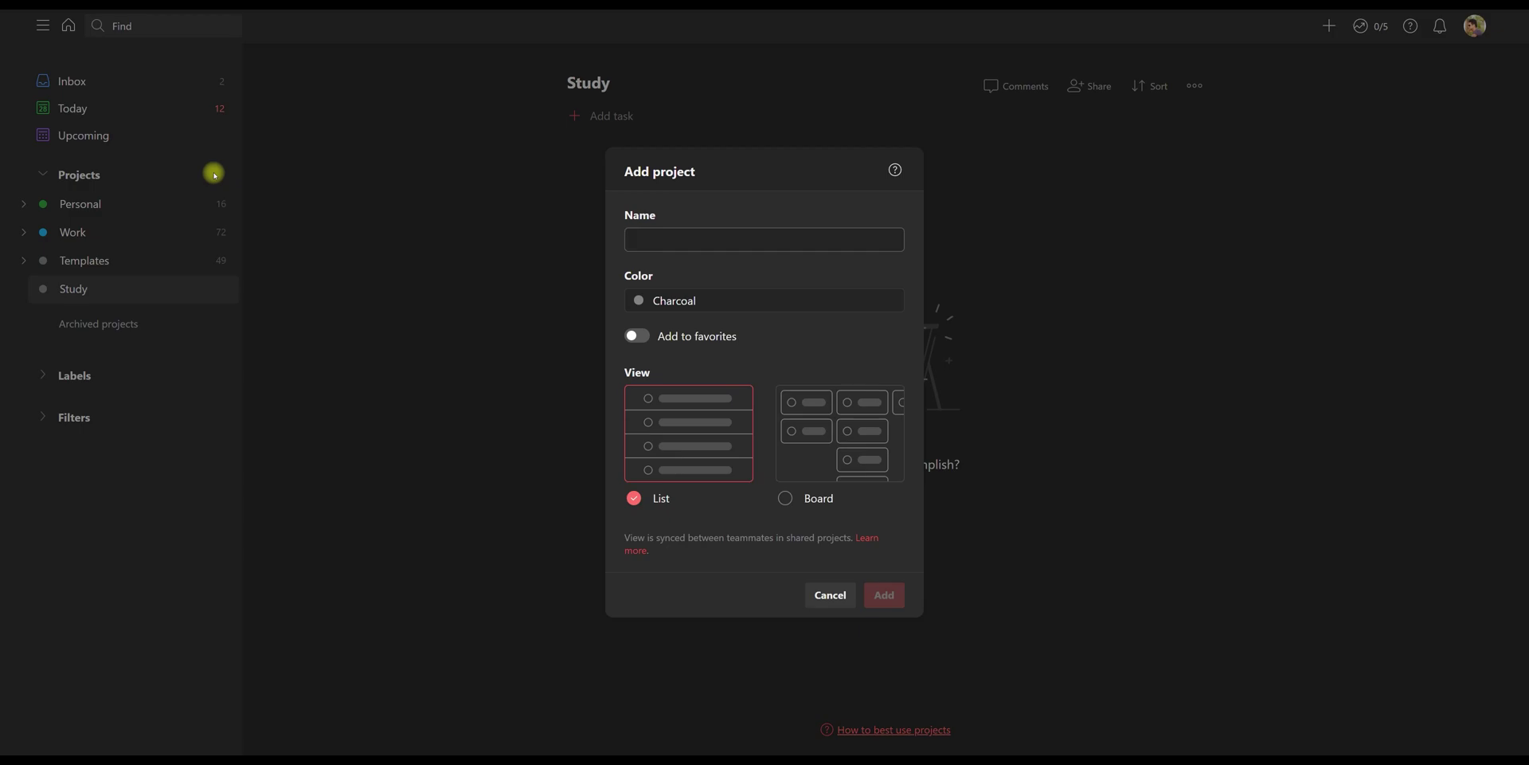
text(Fitness)
key(Return)
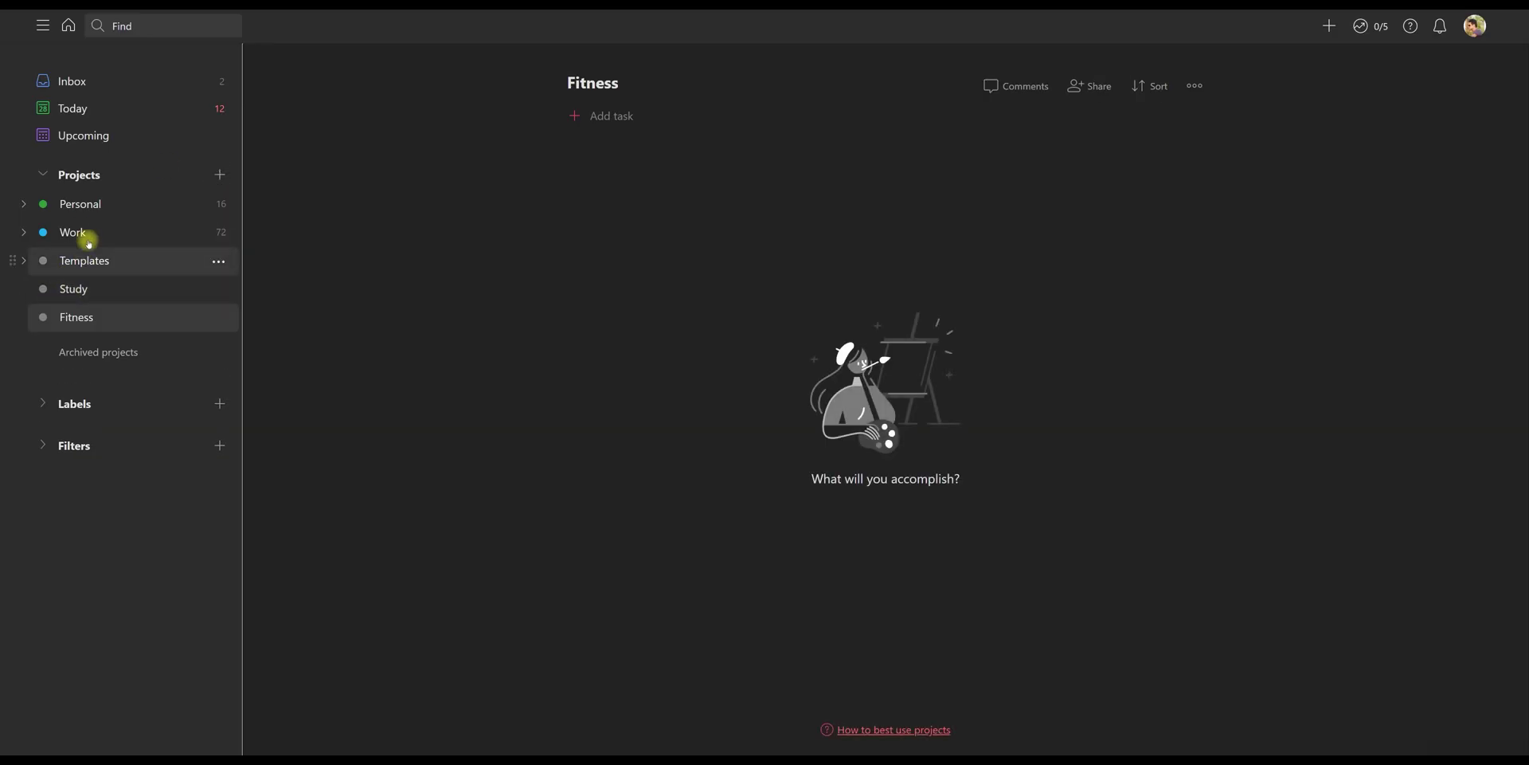
click(89, 206)
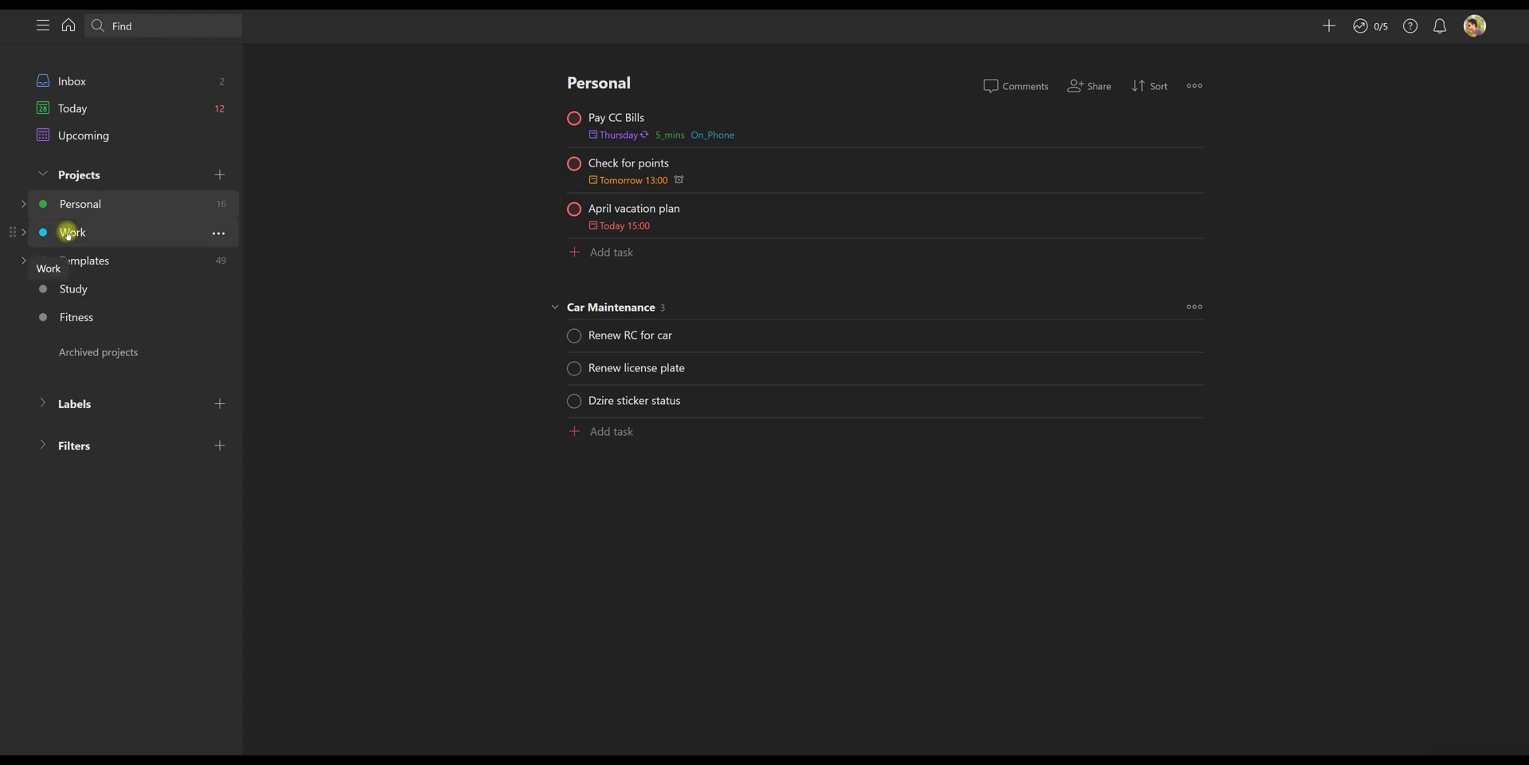
Step: Expand Personal and look through its Home and To Learn sub-projects before returning to Personal
click(24, 203)
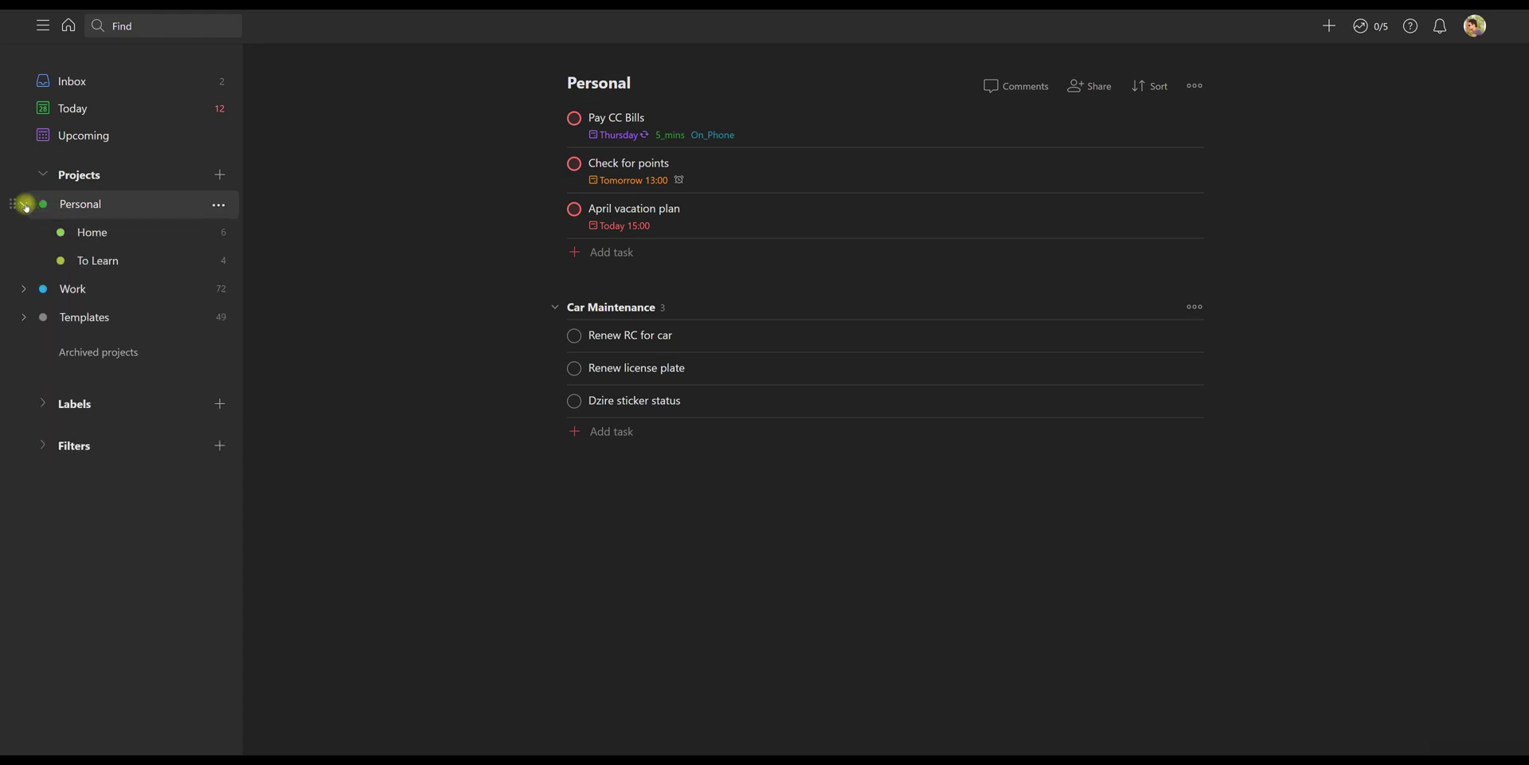
click(99, 234)
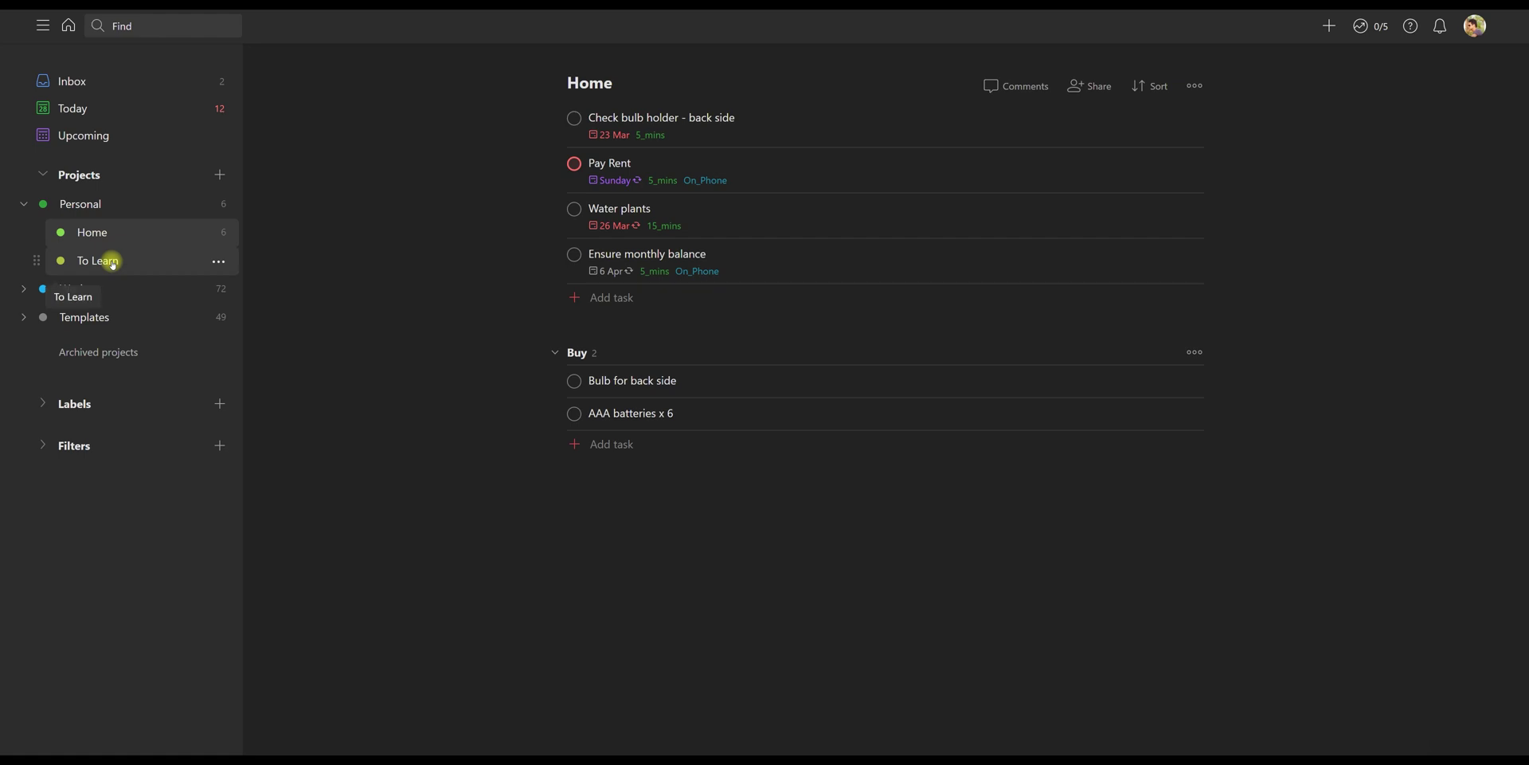
click(112, 264)
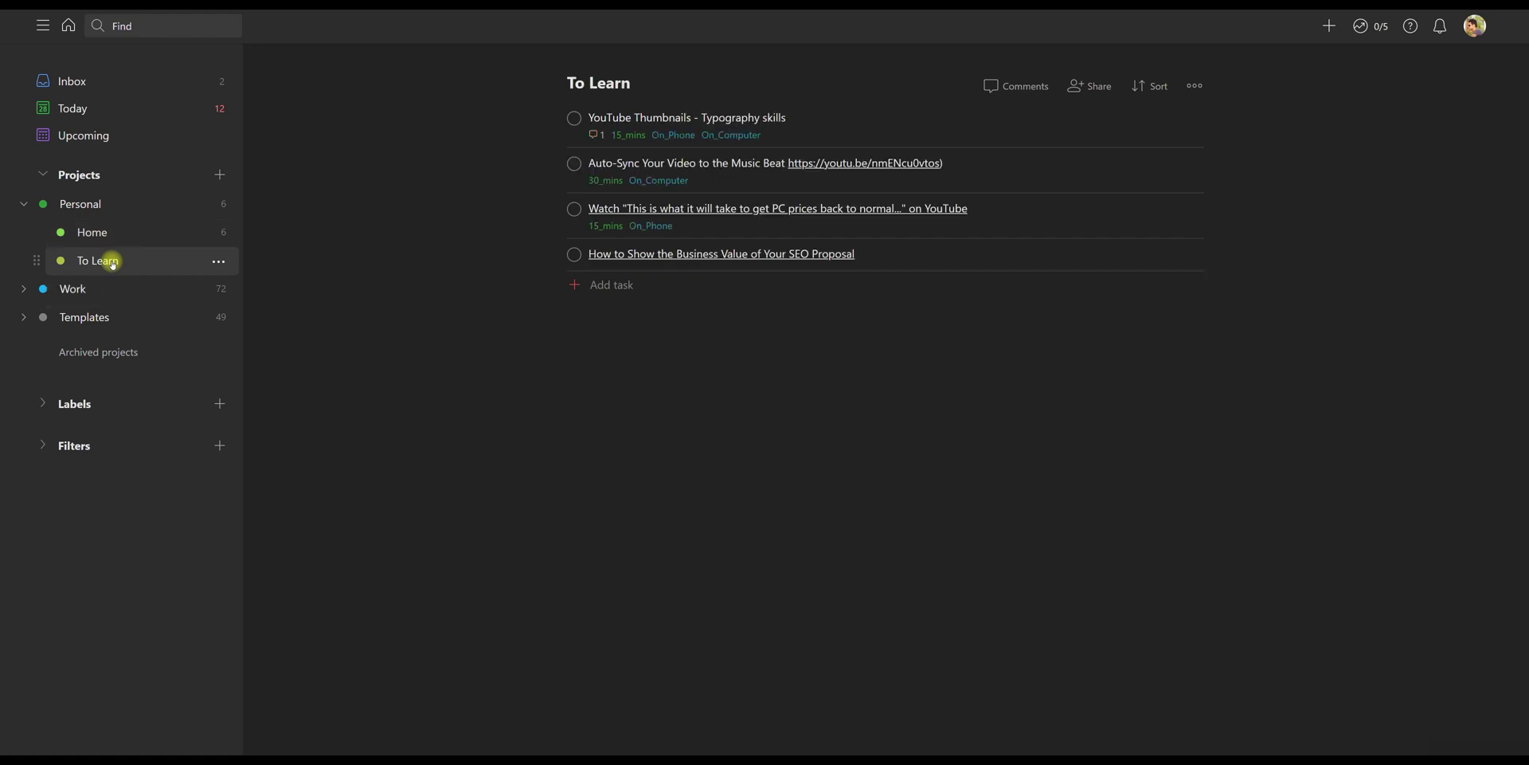
click(53, 204)
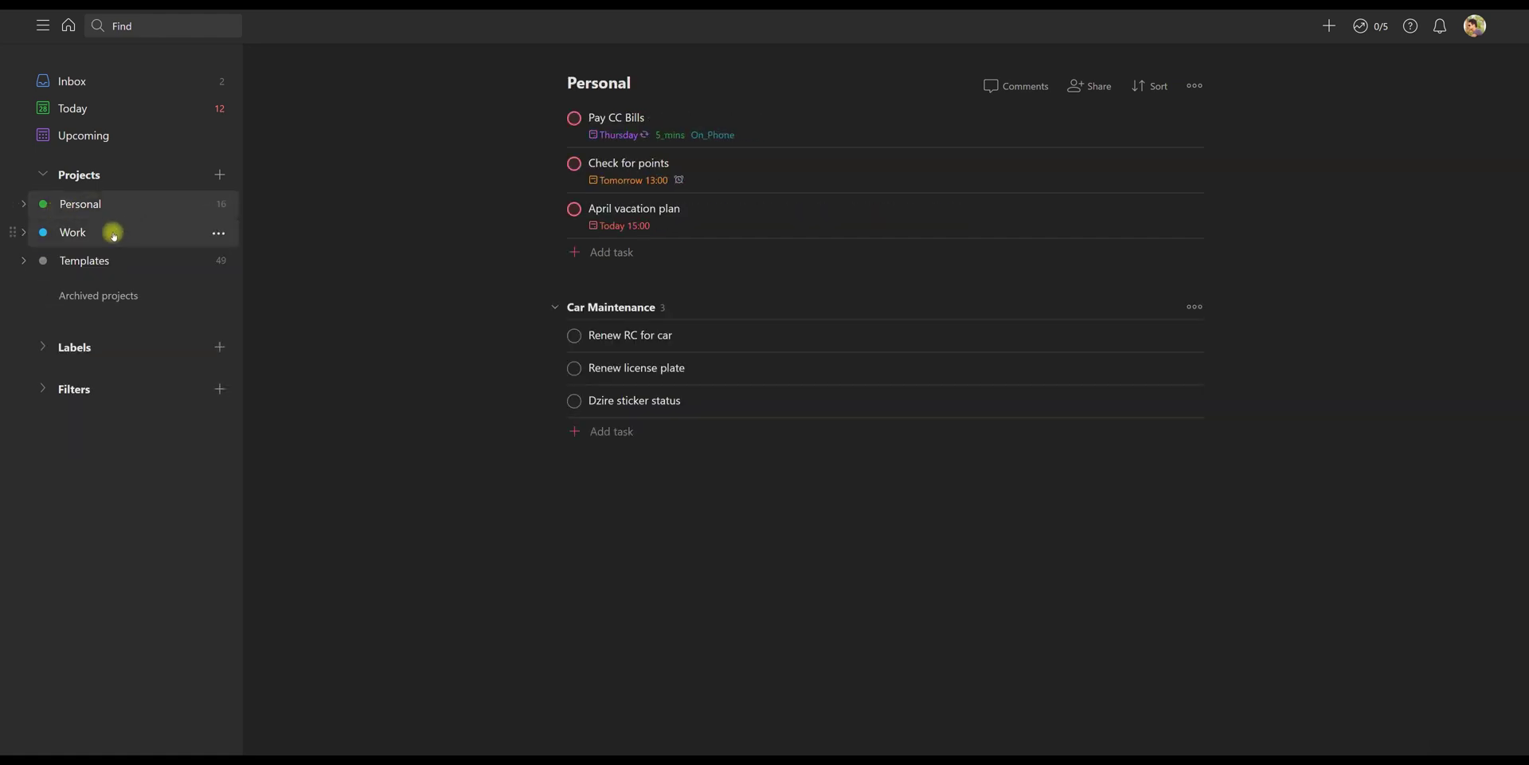
Step: Open Work, expand Work and Mobiscrub, and open the Mobiscrub - Videos board
click(62, 230)
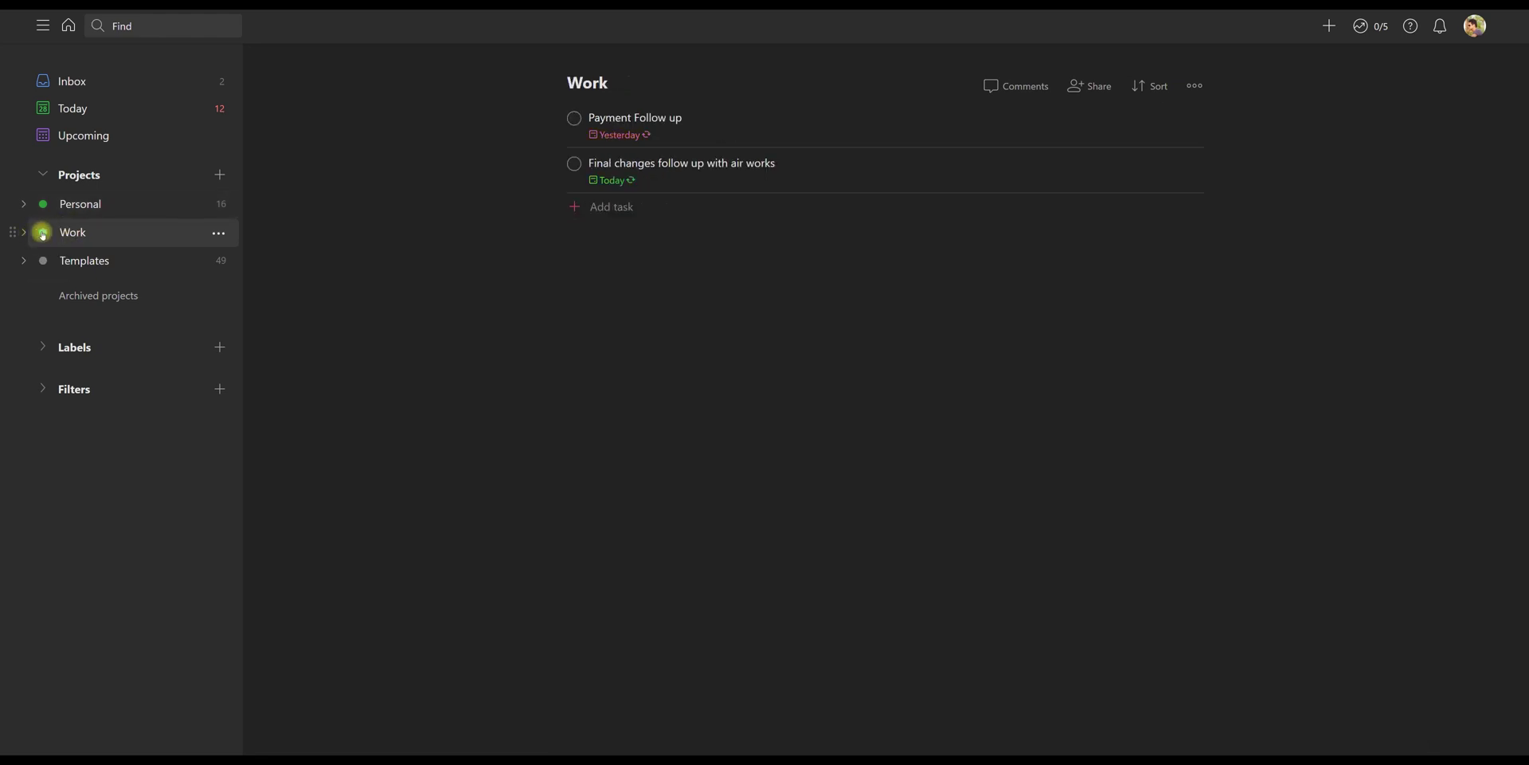
click(25, 235)
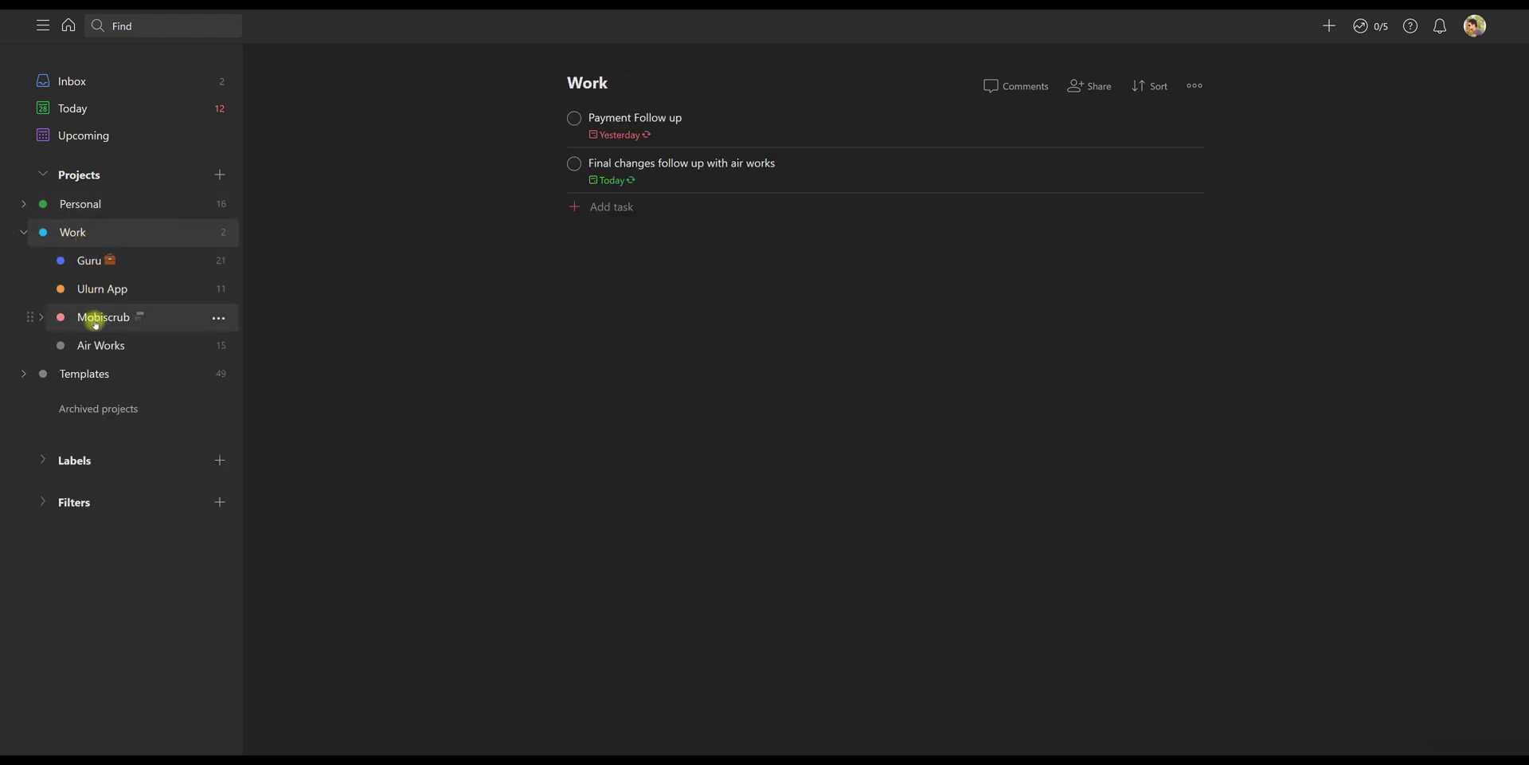
drag(92, 318, 35, 314)
click(40, 317)
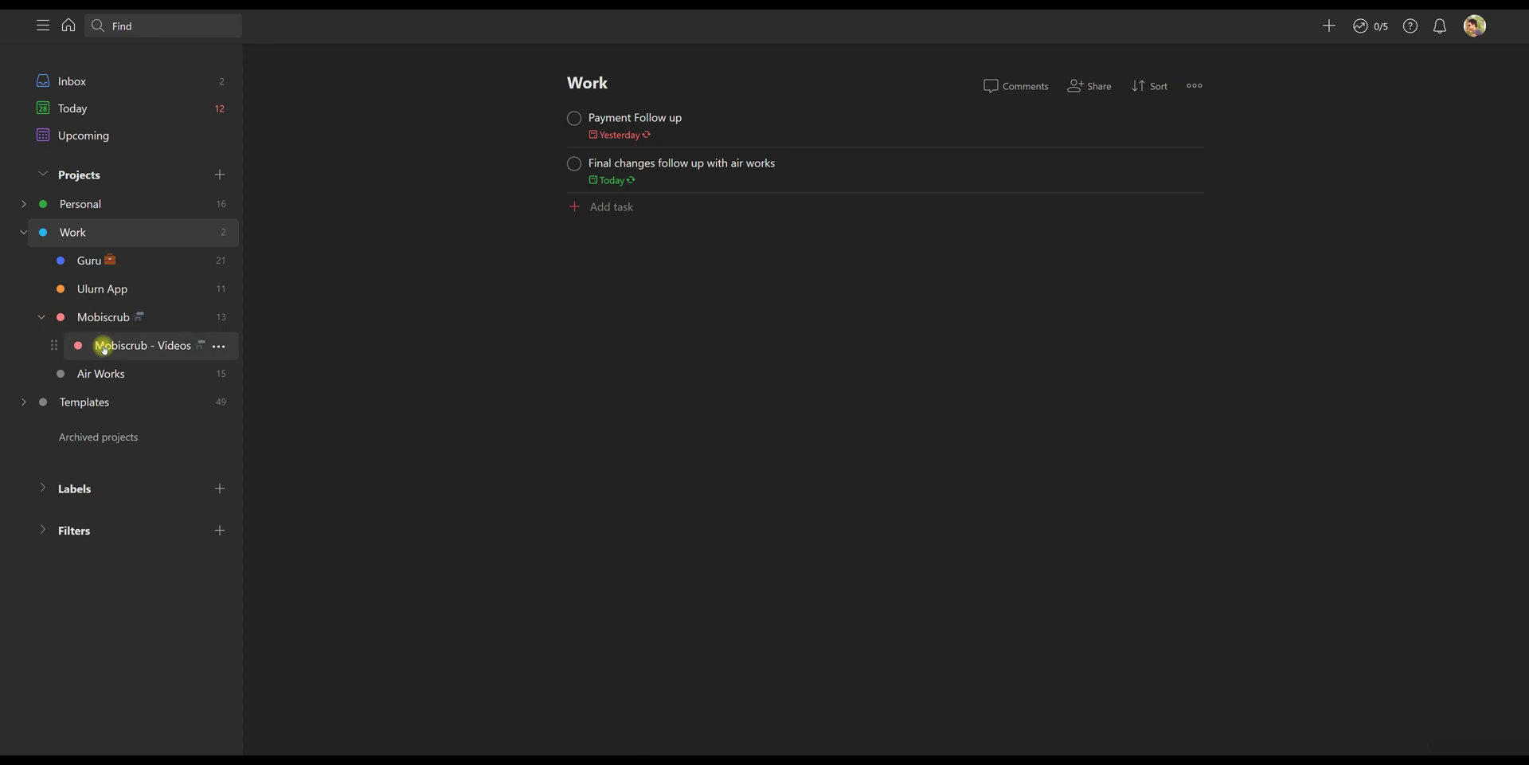
drag(103, 345, 103, 344)
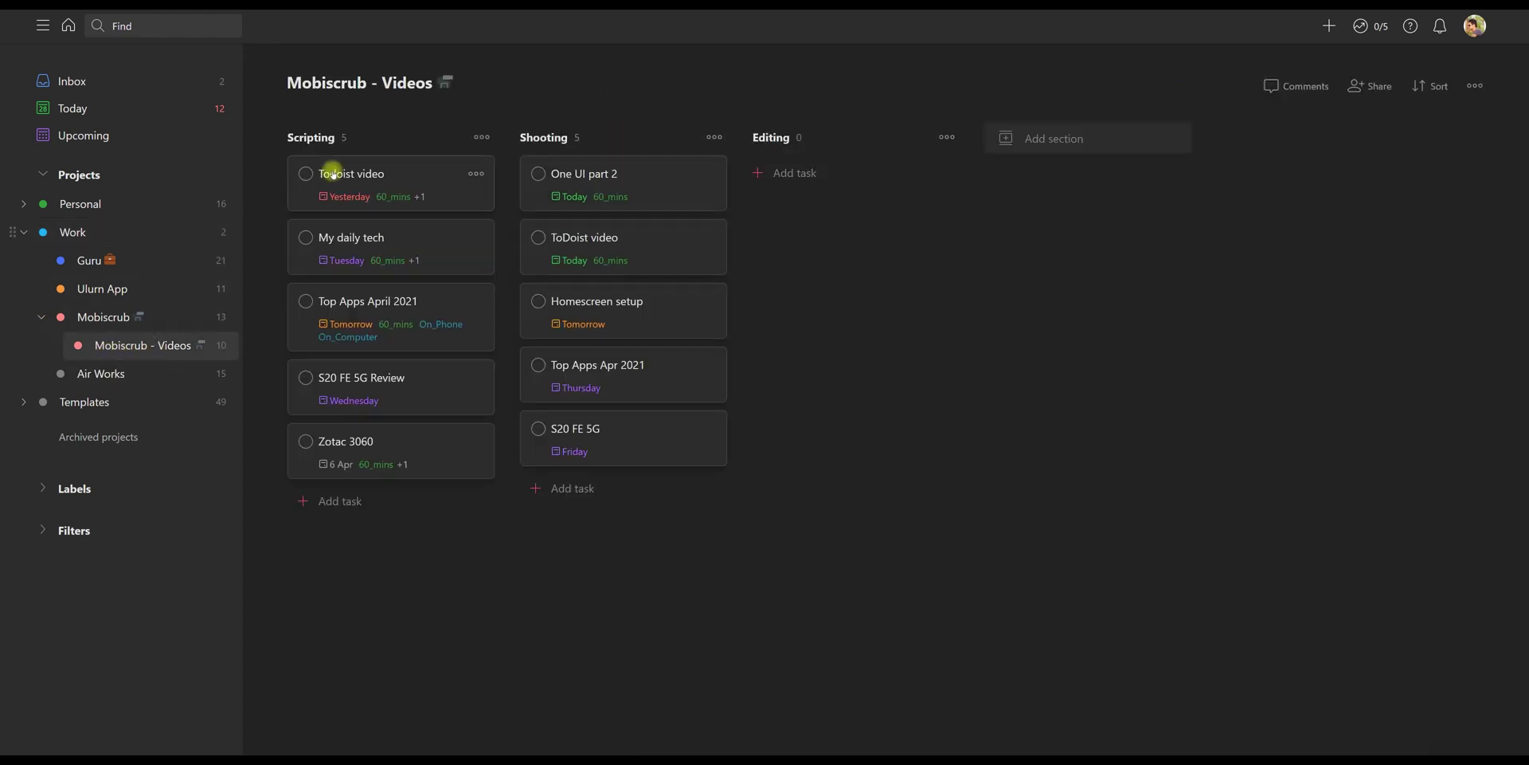
Step: Drag both Todoist video task cards from Scripting into the Editing column
drag(331, 176, 782, 170)
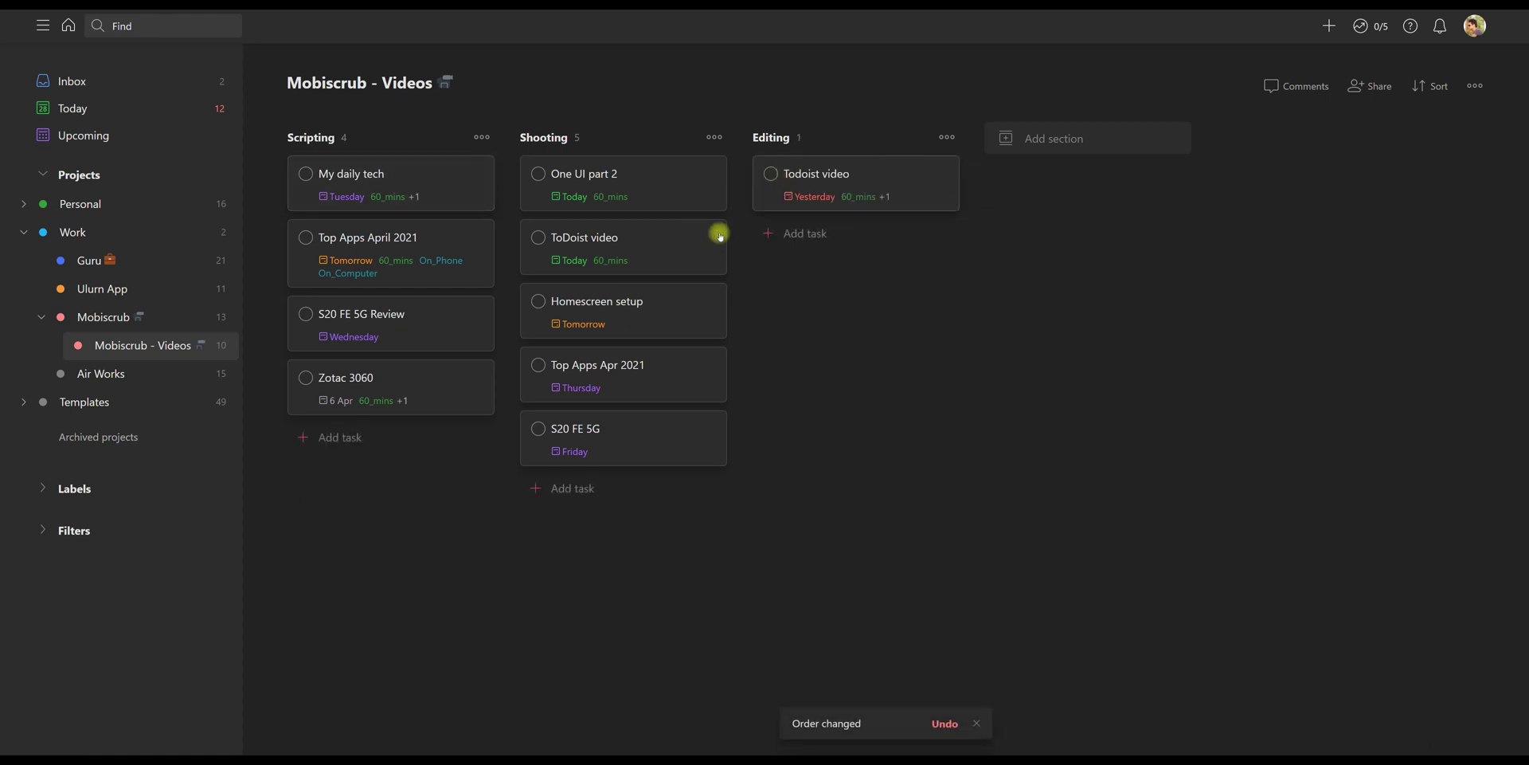
drag(720, 235, 817, 241)
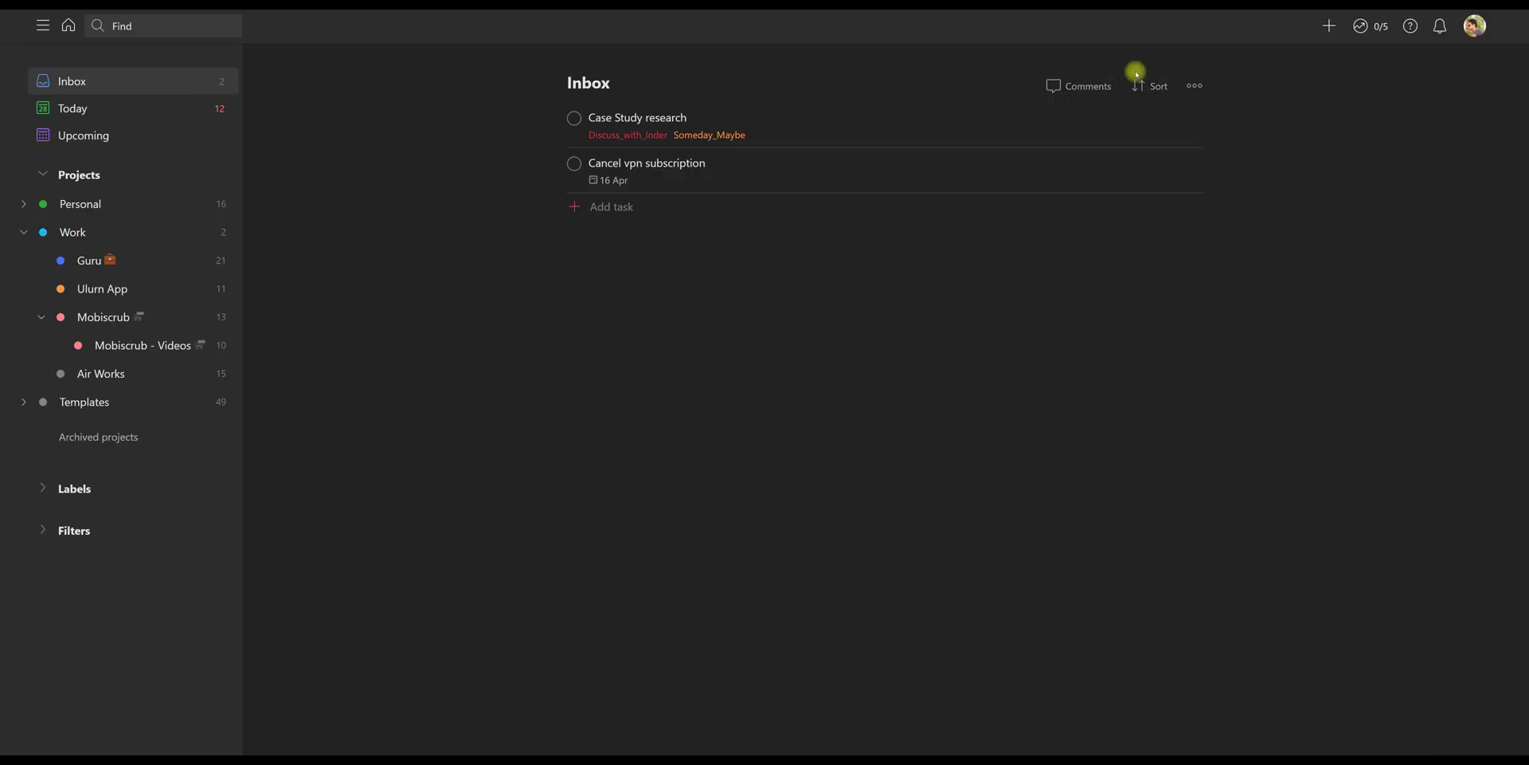
Step: Quick-add 'A test task' due tomorrow with the 15_mins and On_Computer labels
click(1327, 26)
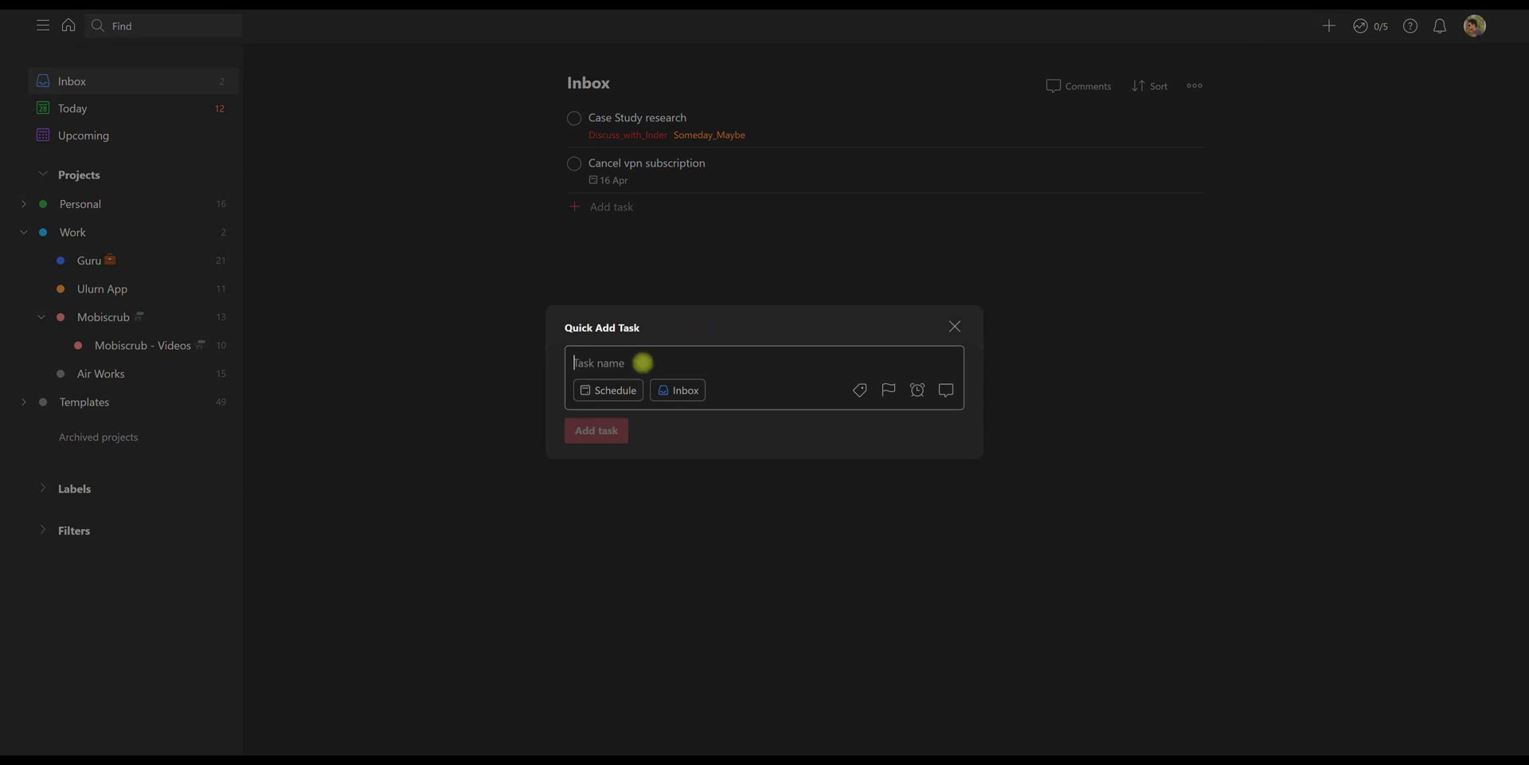
text(A test task tomo)
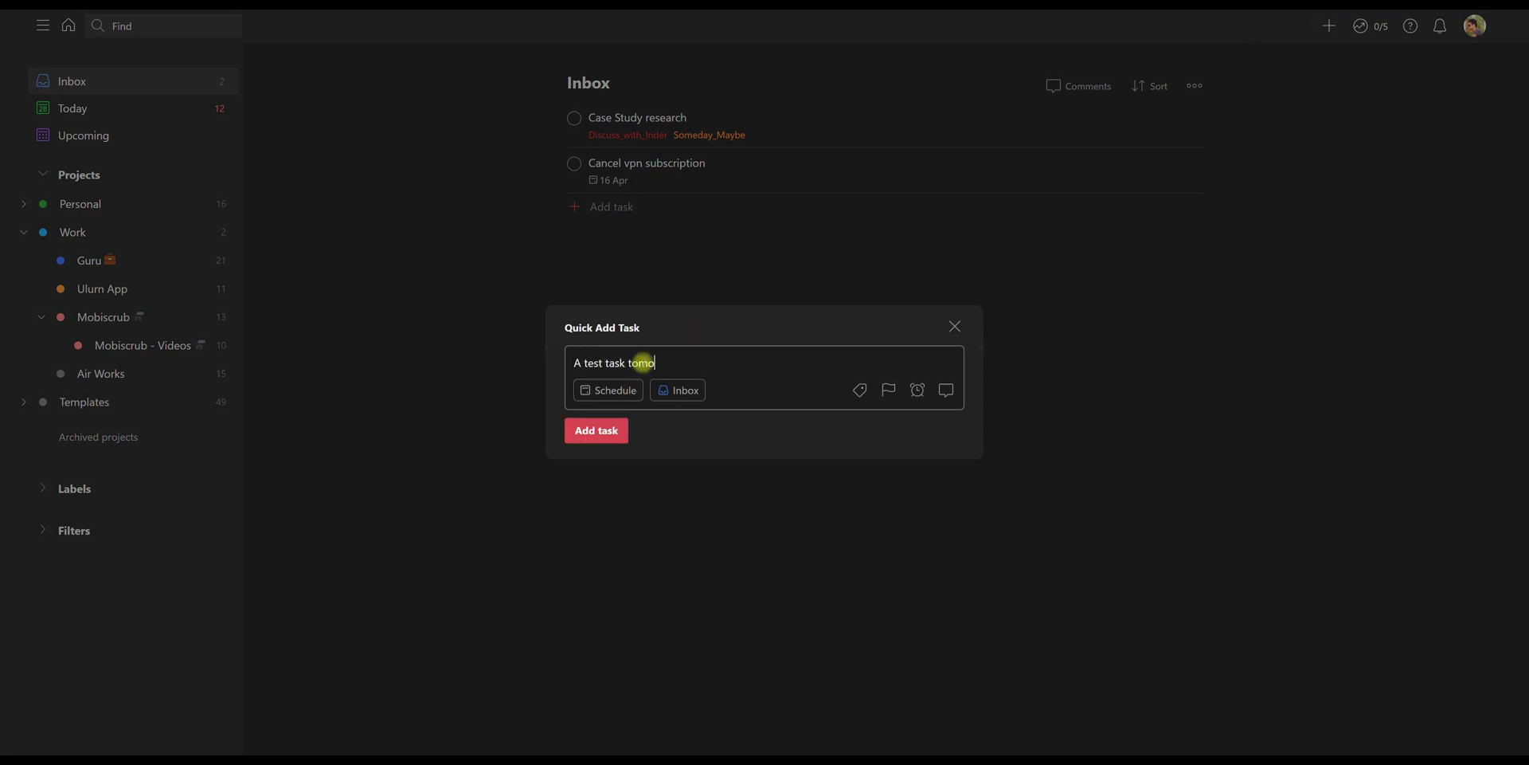
text(rrow @)
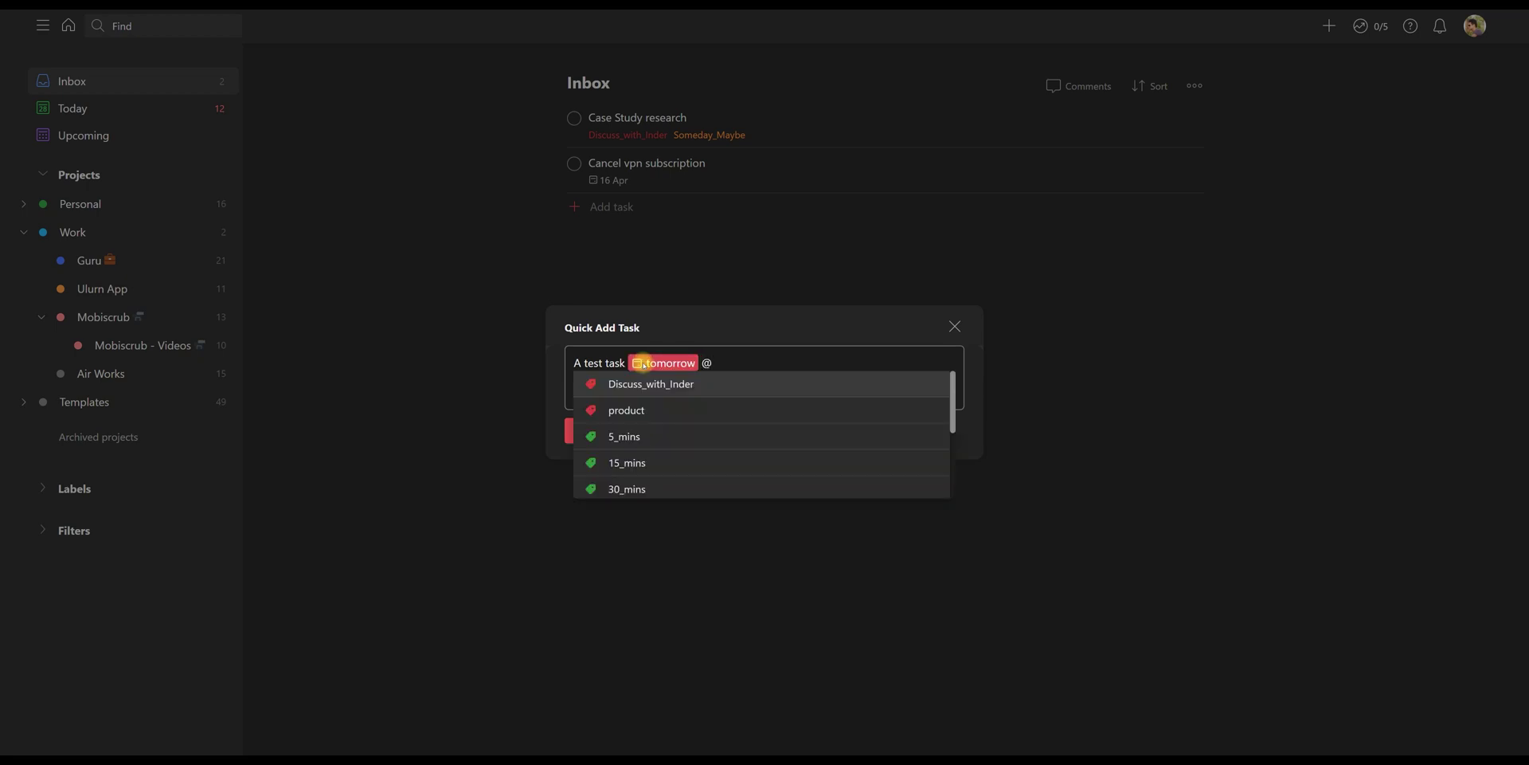
text(15)
key(Return)
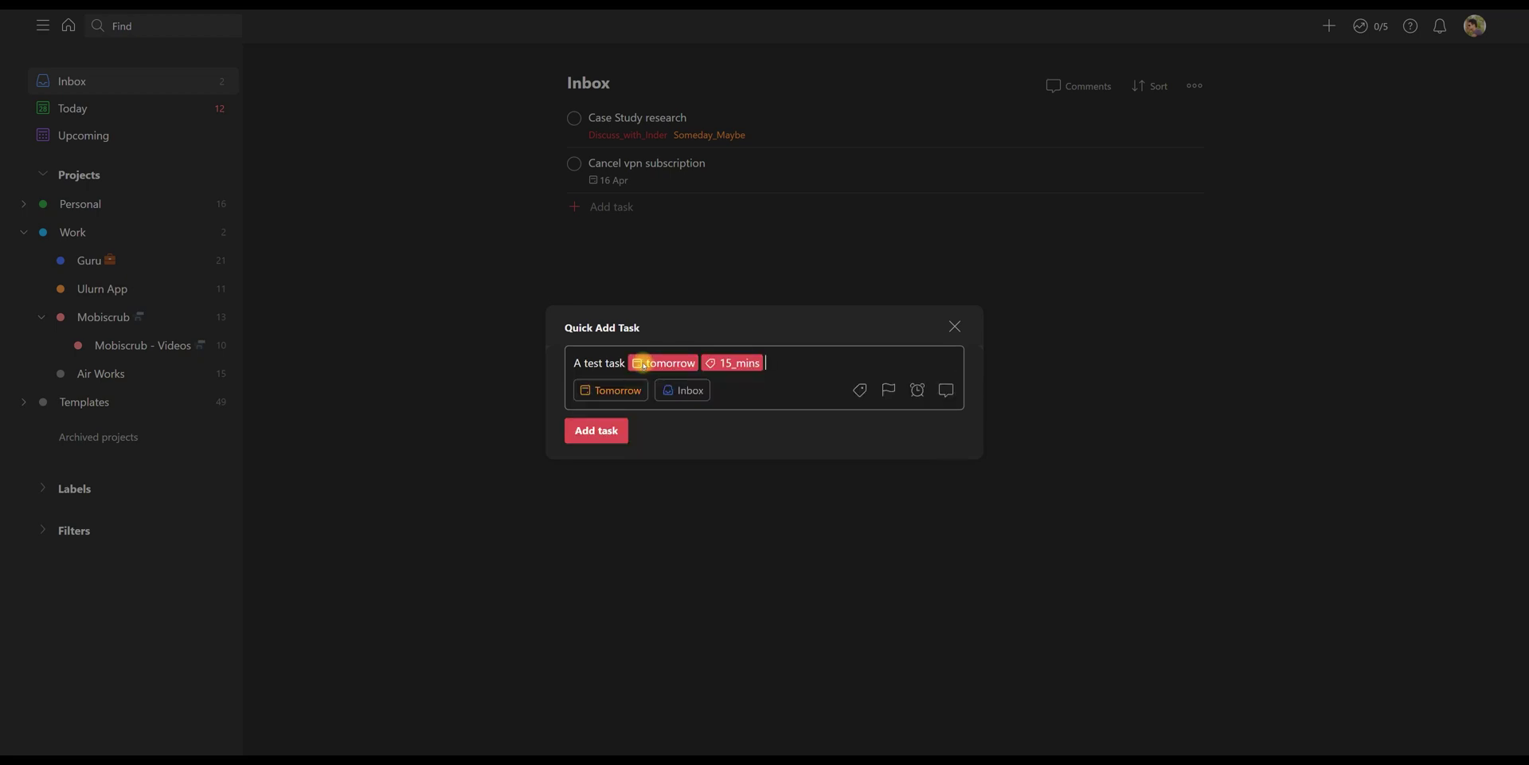
text(@on)
key(Down)
key(Return)
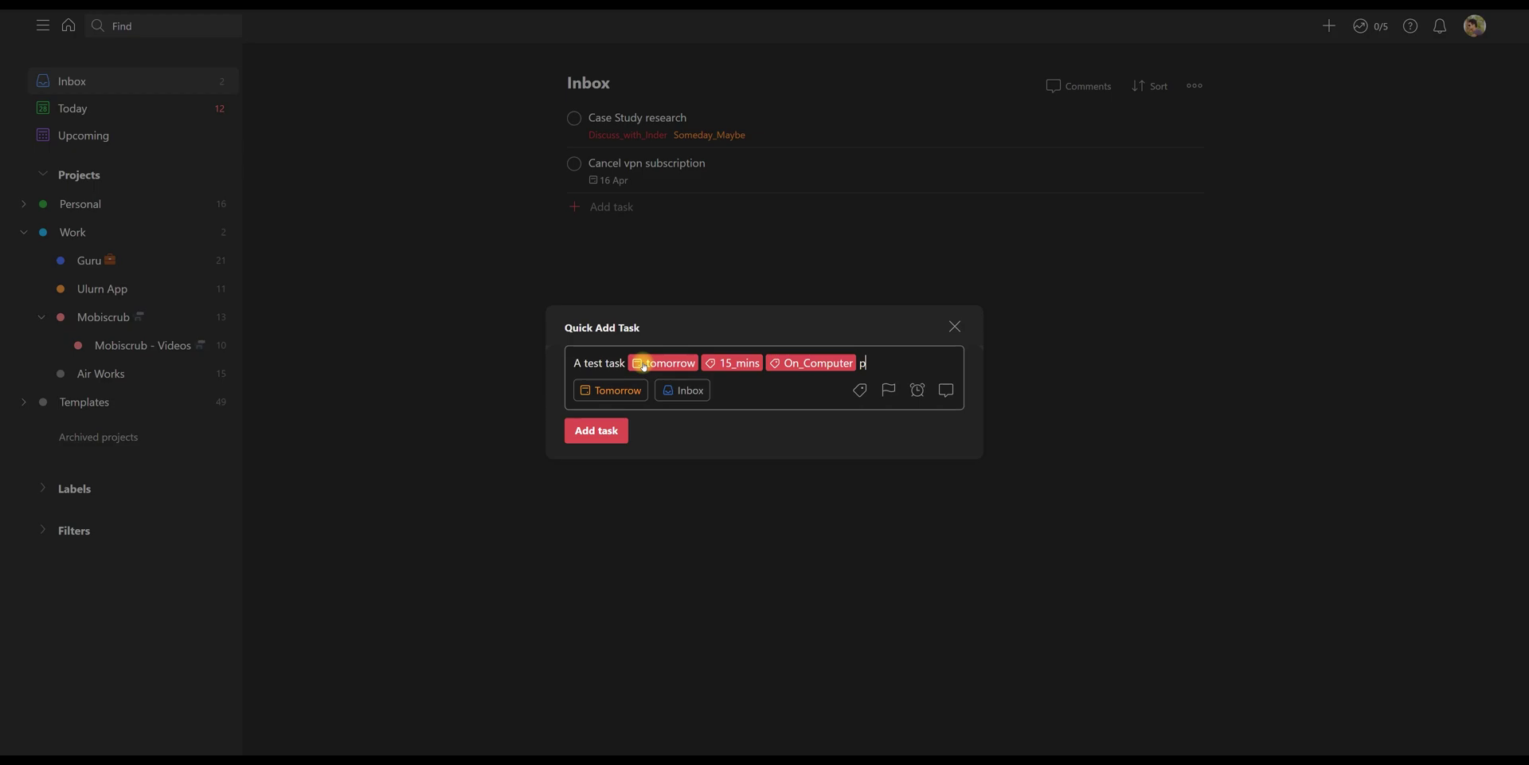
key(Return)
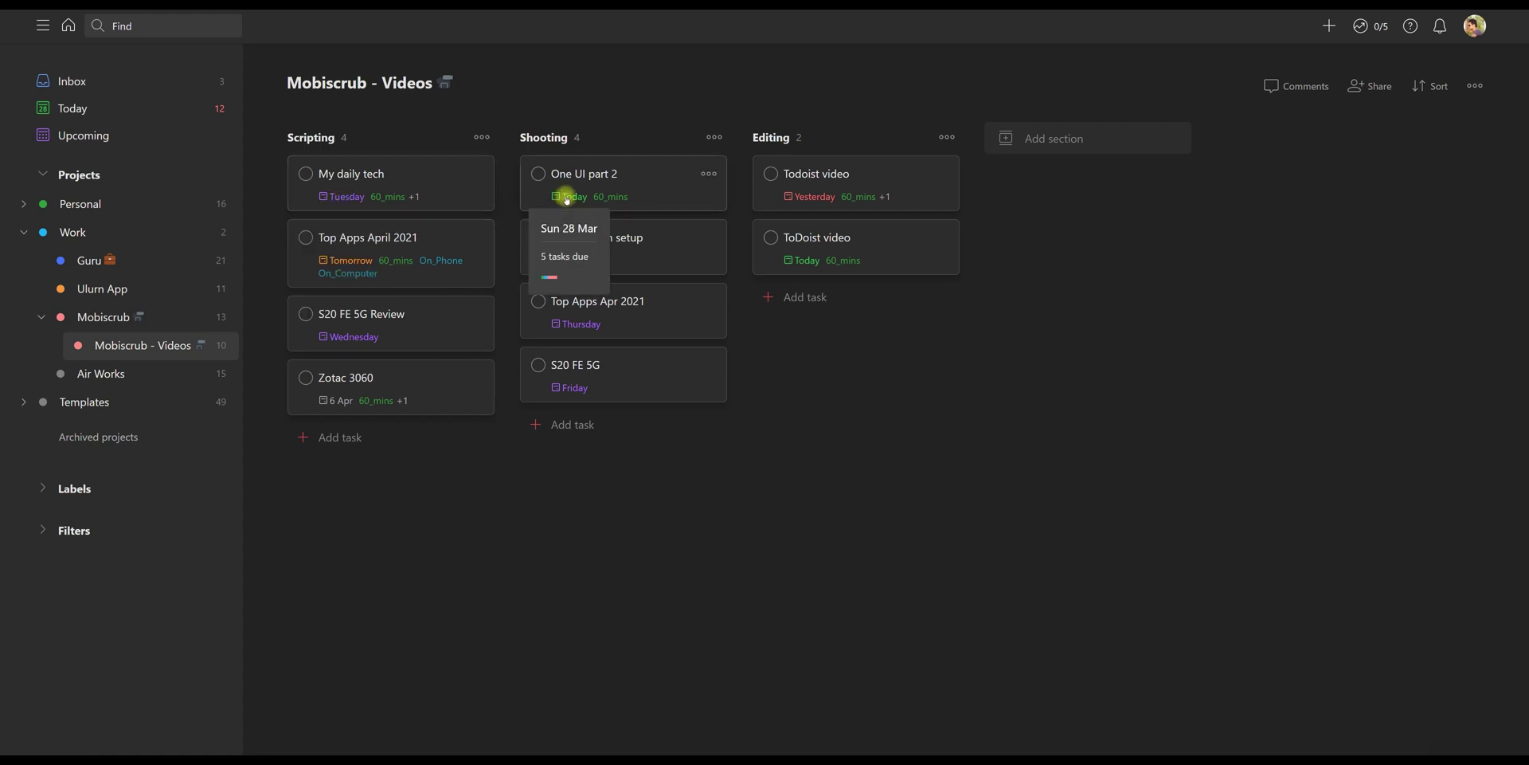
Step: In Quick Add, try the date words 'tomorrow' and 'week', then clear the entry
mouse_move(821, 200)
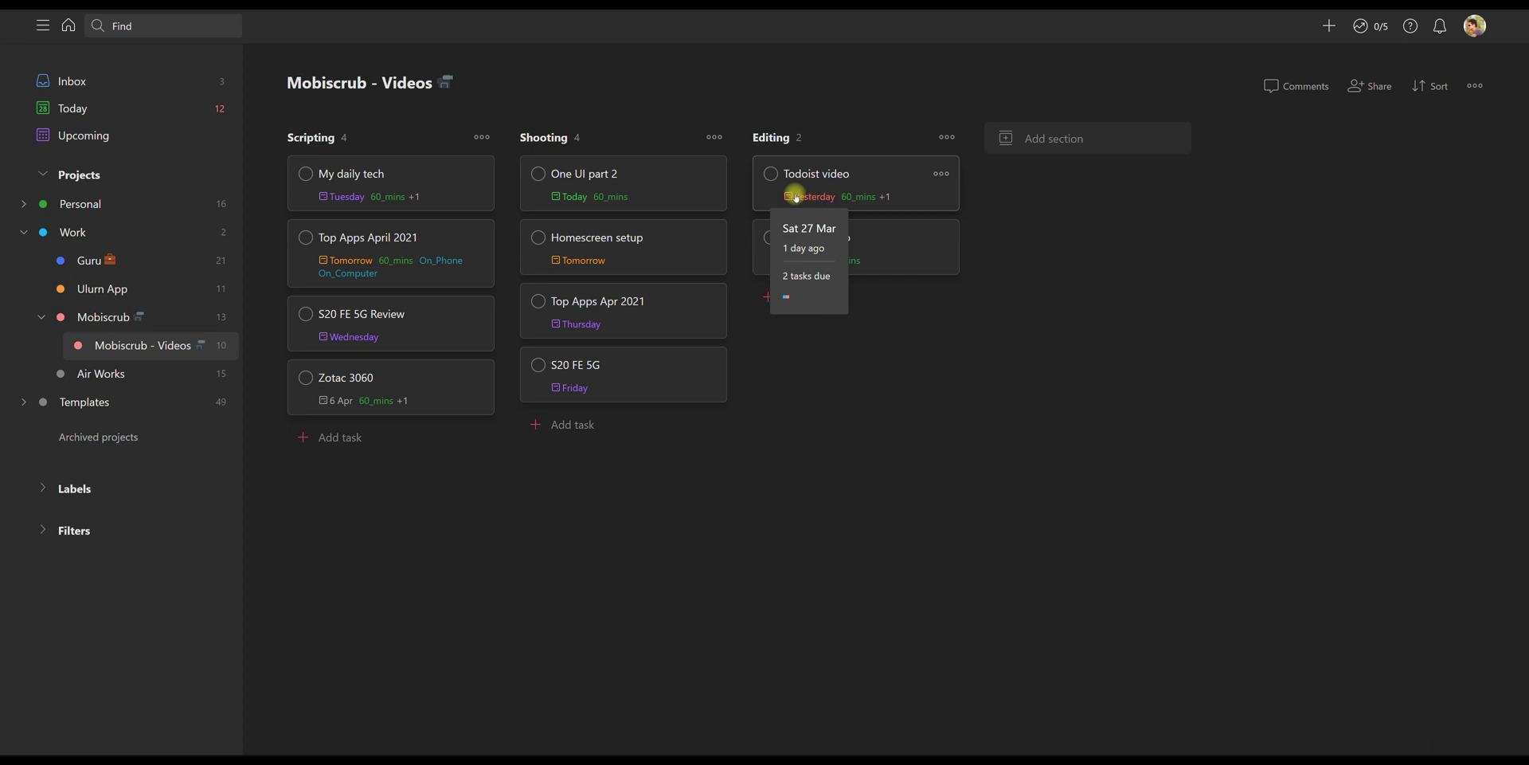
click(1330, 25)
text(Adding deadline is important tom)
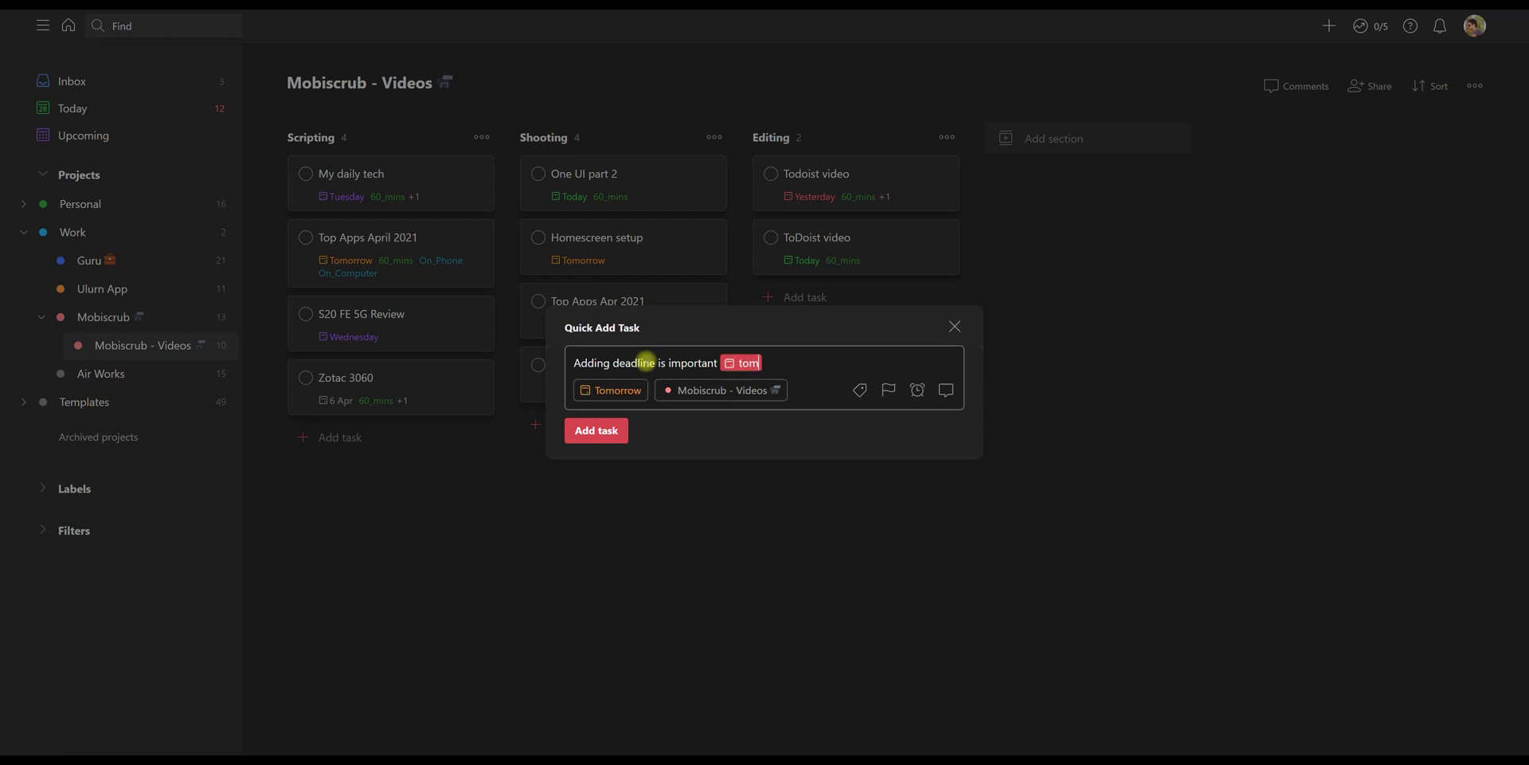
key(BackSpace)
key(BackSpace)
key(BackSpace)
text(tomorrow)
key(BackSpace)
key(BackSpace)
key(BackSpace)
key(BackSpace)
key(BackSpace)
key(BackSpace)
key(BackSpace)
key(BackSpace)
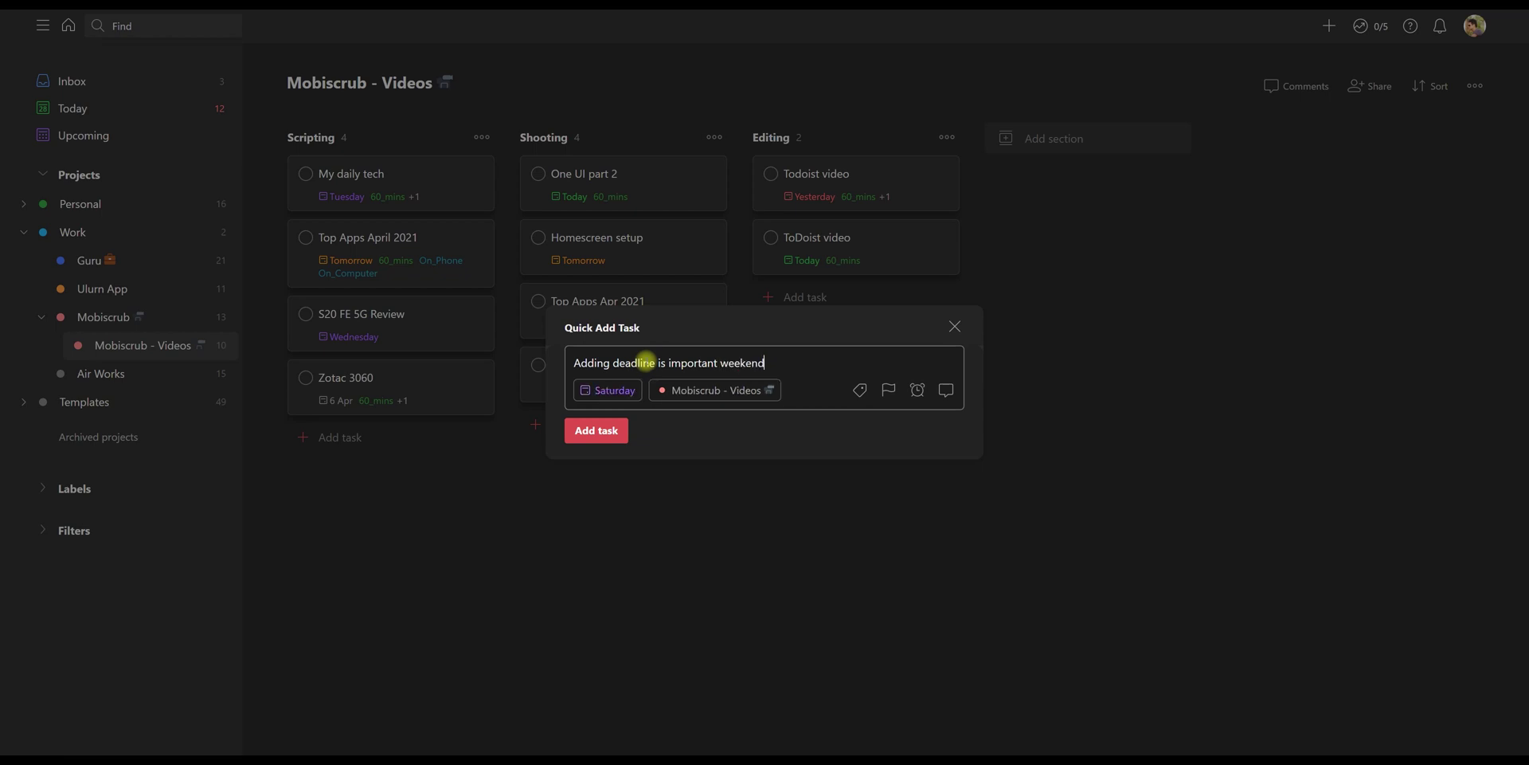
text(week)
key(ctrl+a)
key(BackSpace)
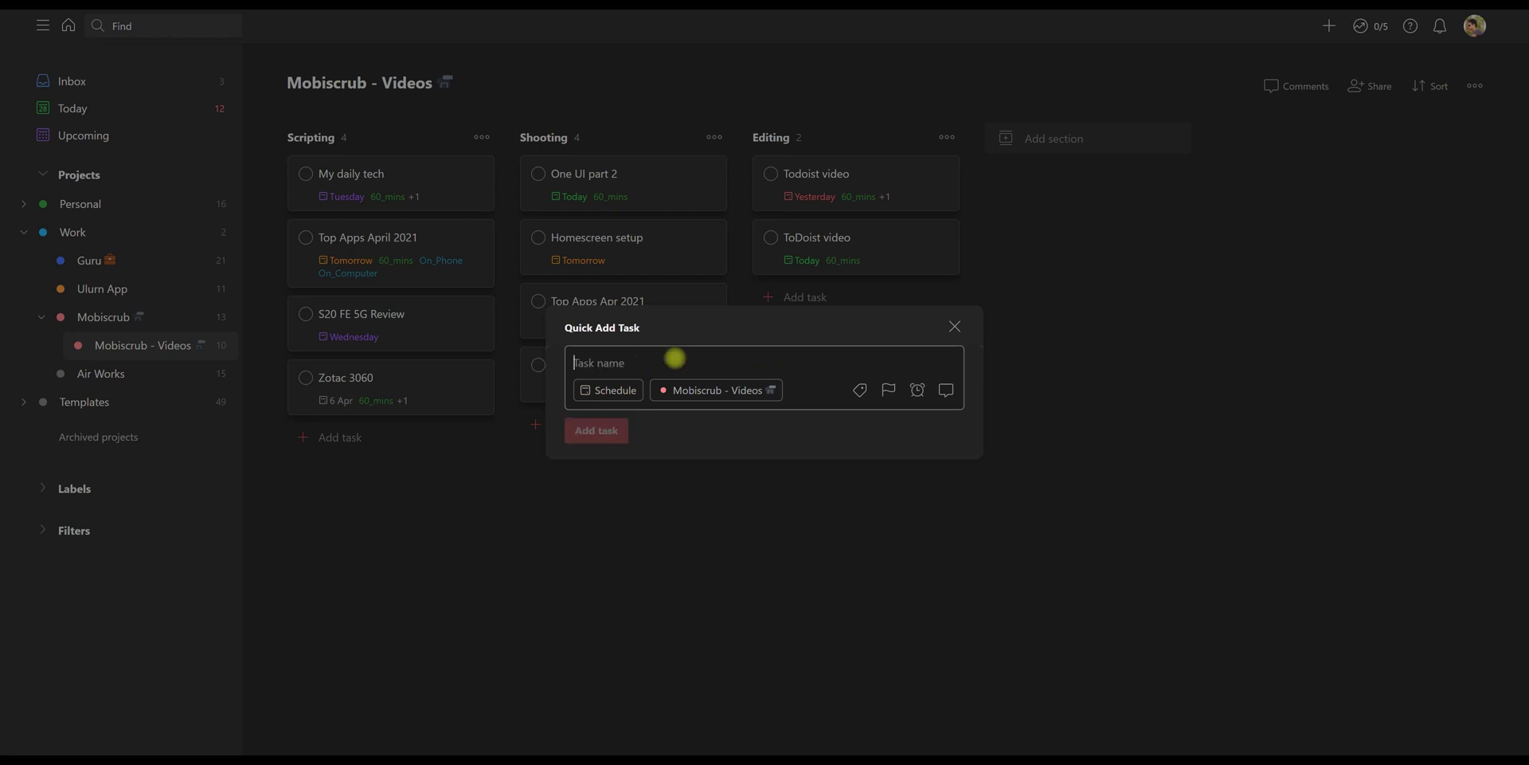
Step: Try 'Pay Rent every 4th', 'Do stretches every 3 days' and 'Water Plants every! 3 days', then cancel
text(Pay Rent every)
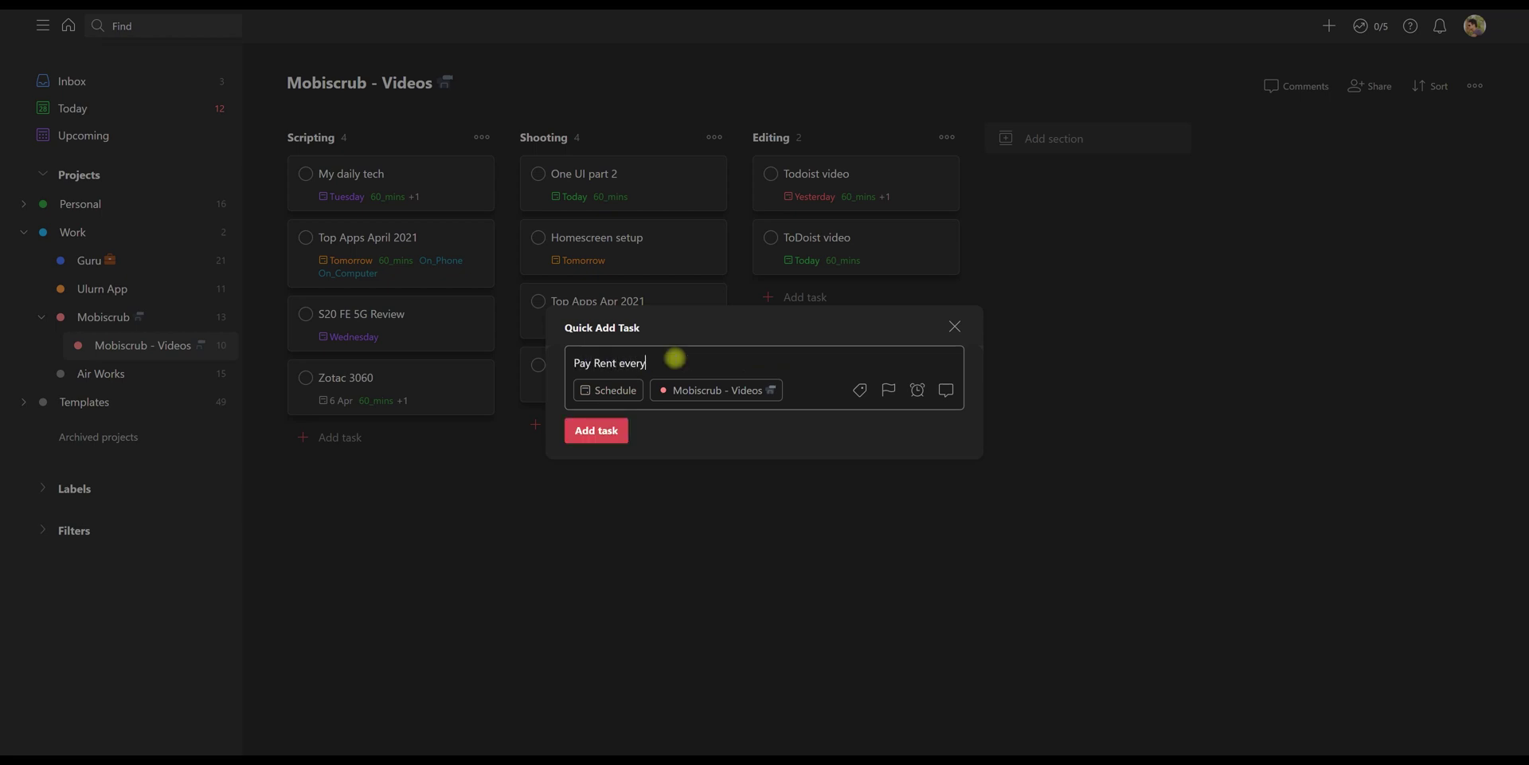
text( 4)
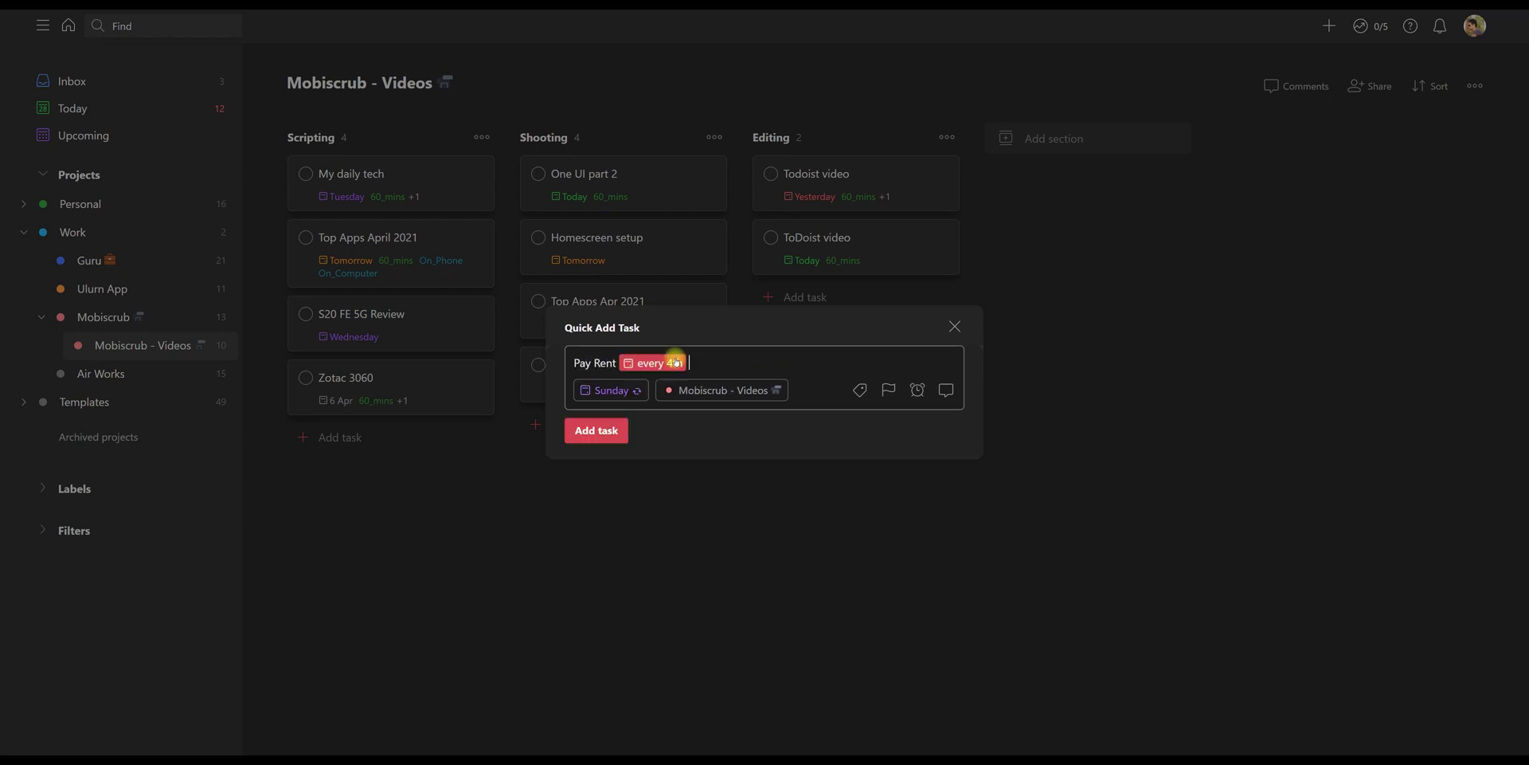
text(th)
key(ctrl+a)
key(BackSpace)
text(Do st)
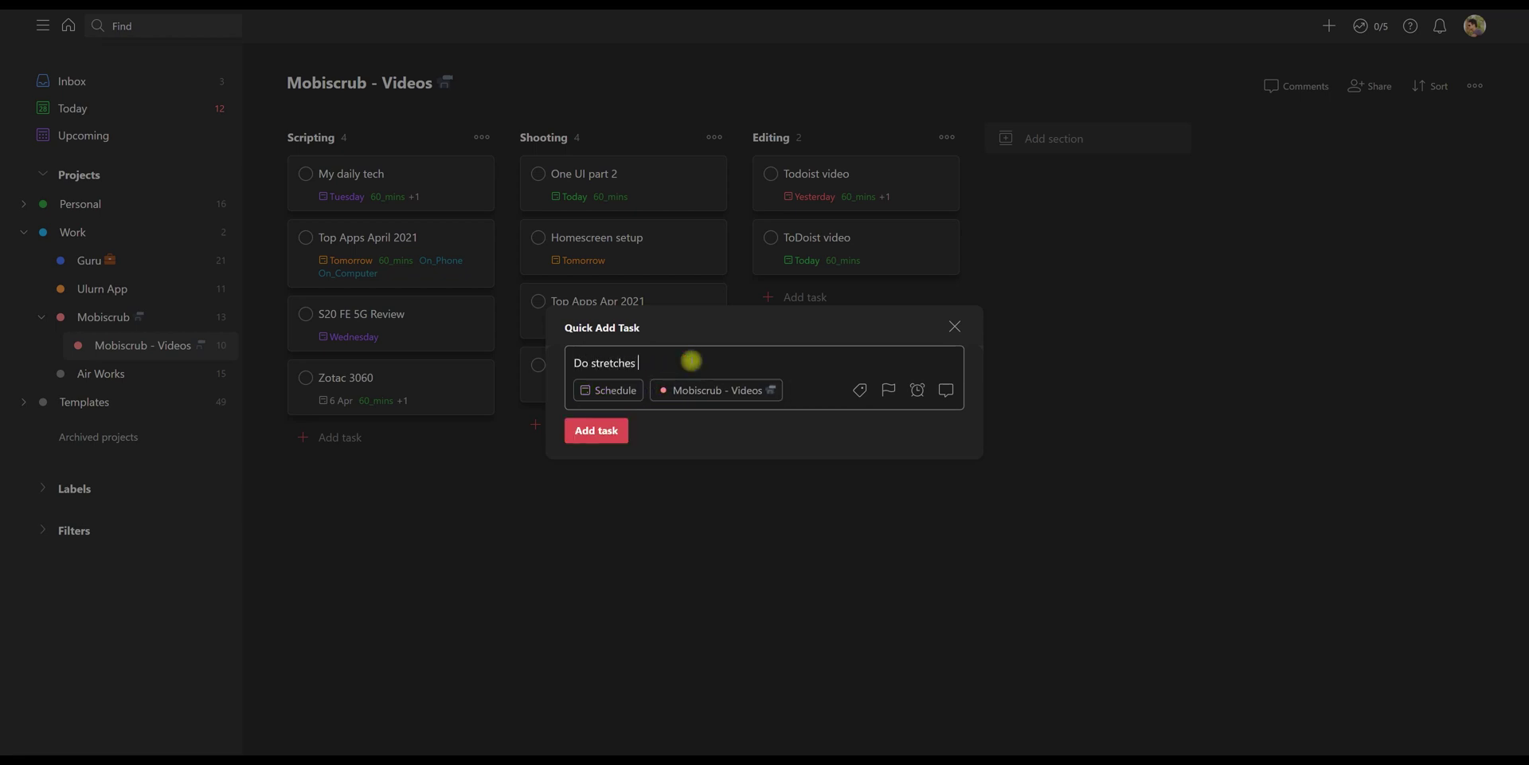
text(retches every 3 days)
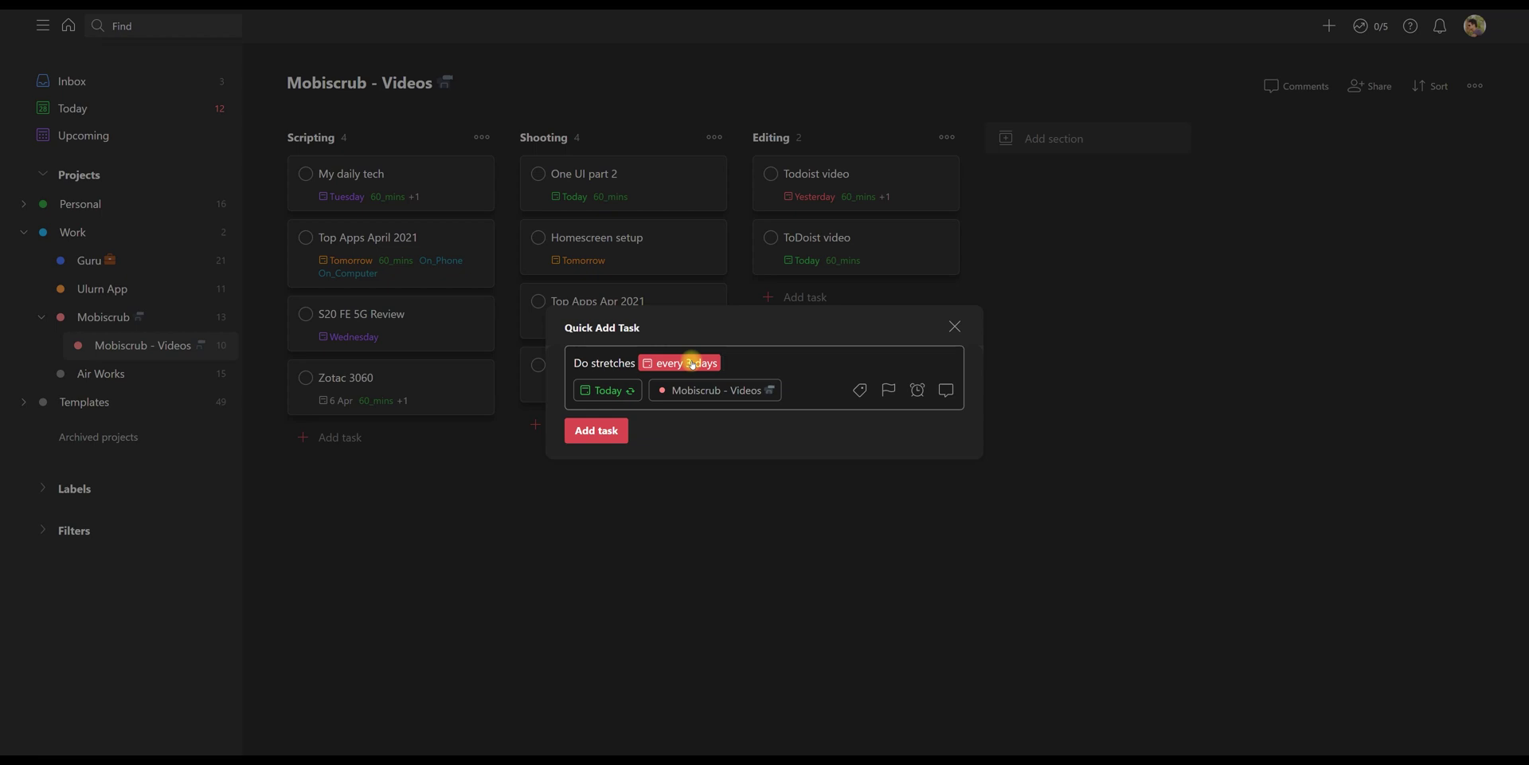
key(ctrl+a)
key(BackSpace)
text(Water)
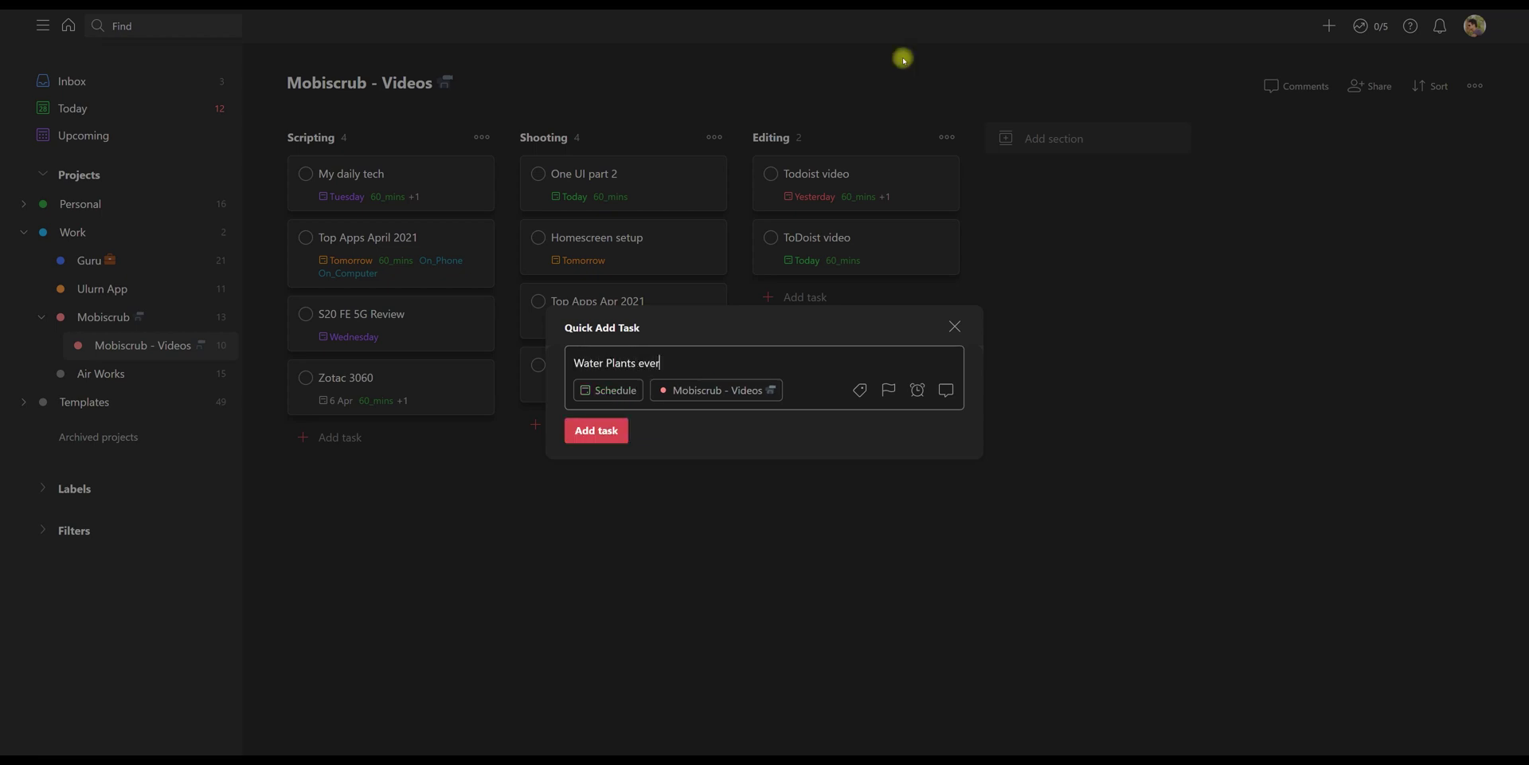
text( Plants every! 3 da)
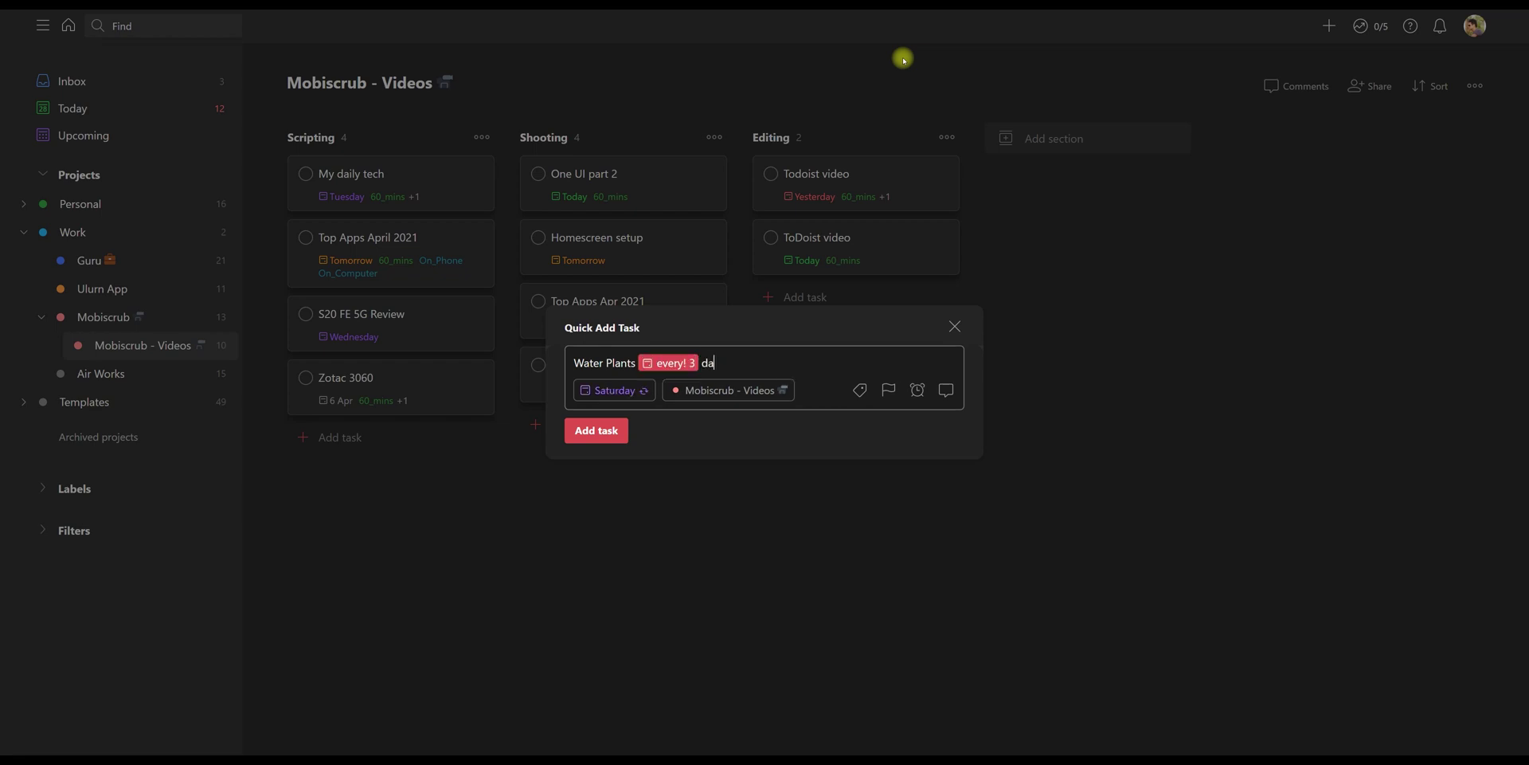
text(ys)
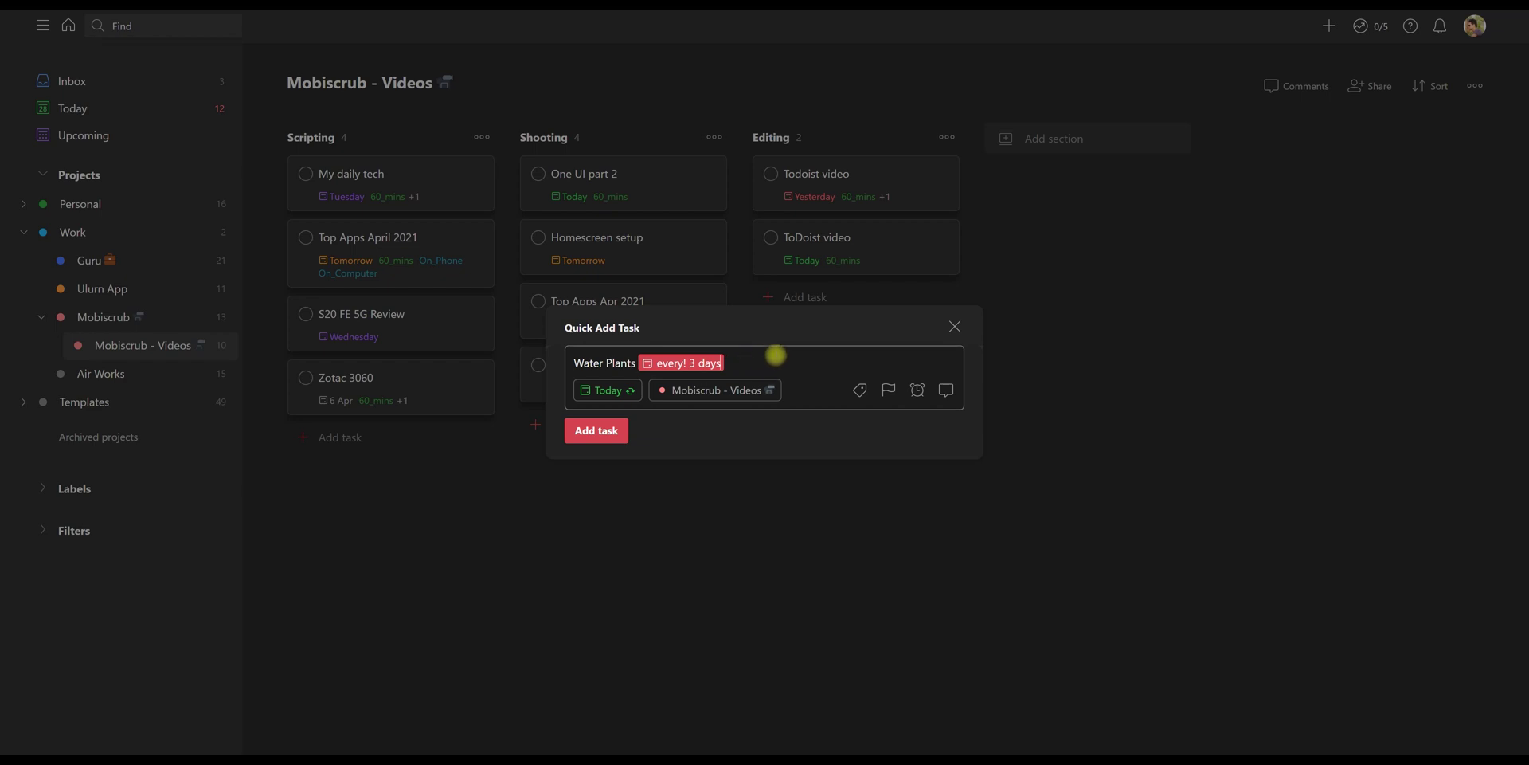
key(Escape)
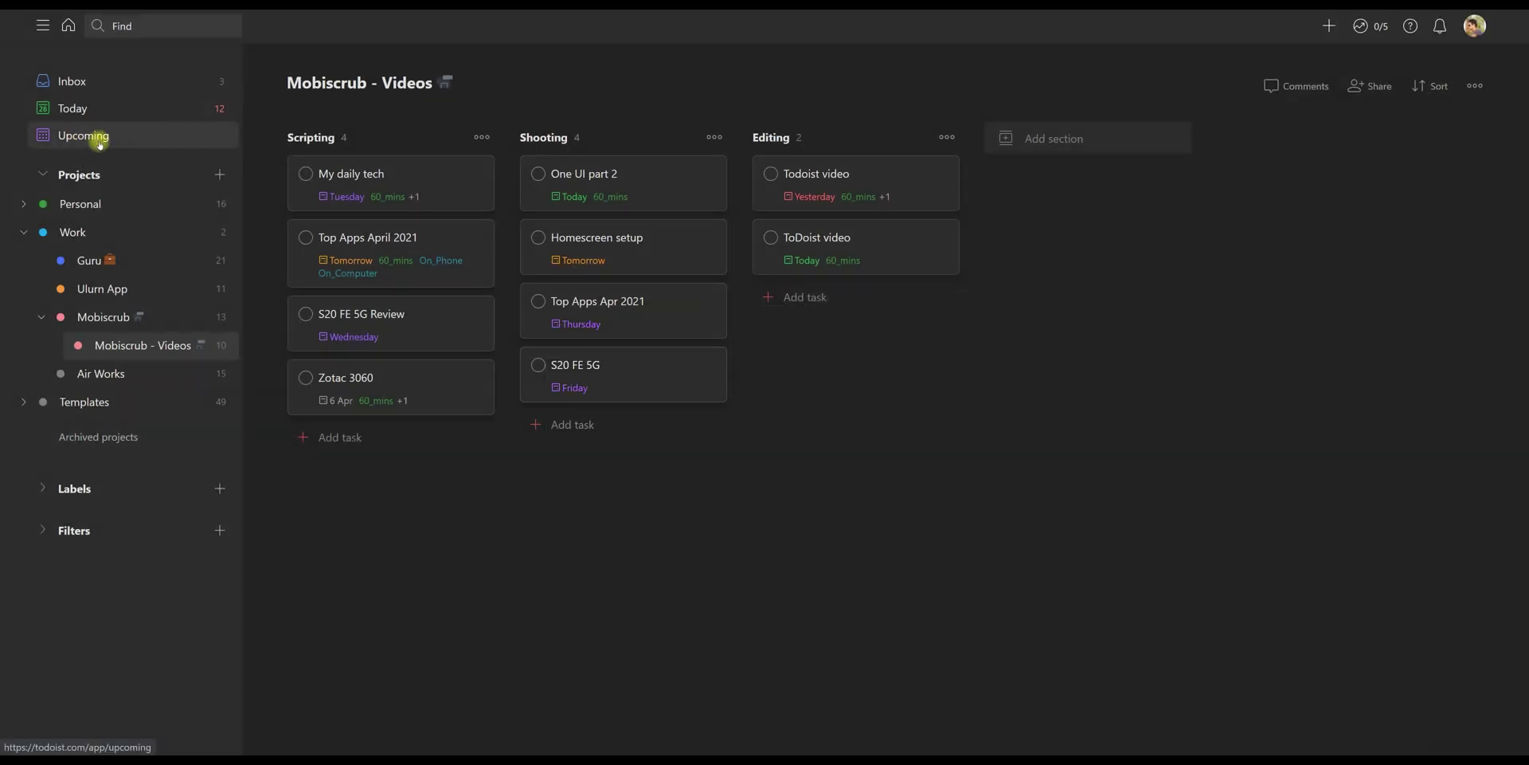
Step: Scroll through the coming days in the Upcoming view
click(100, 144)
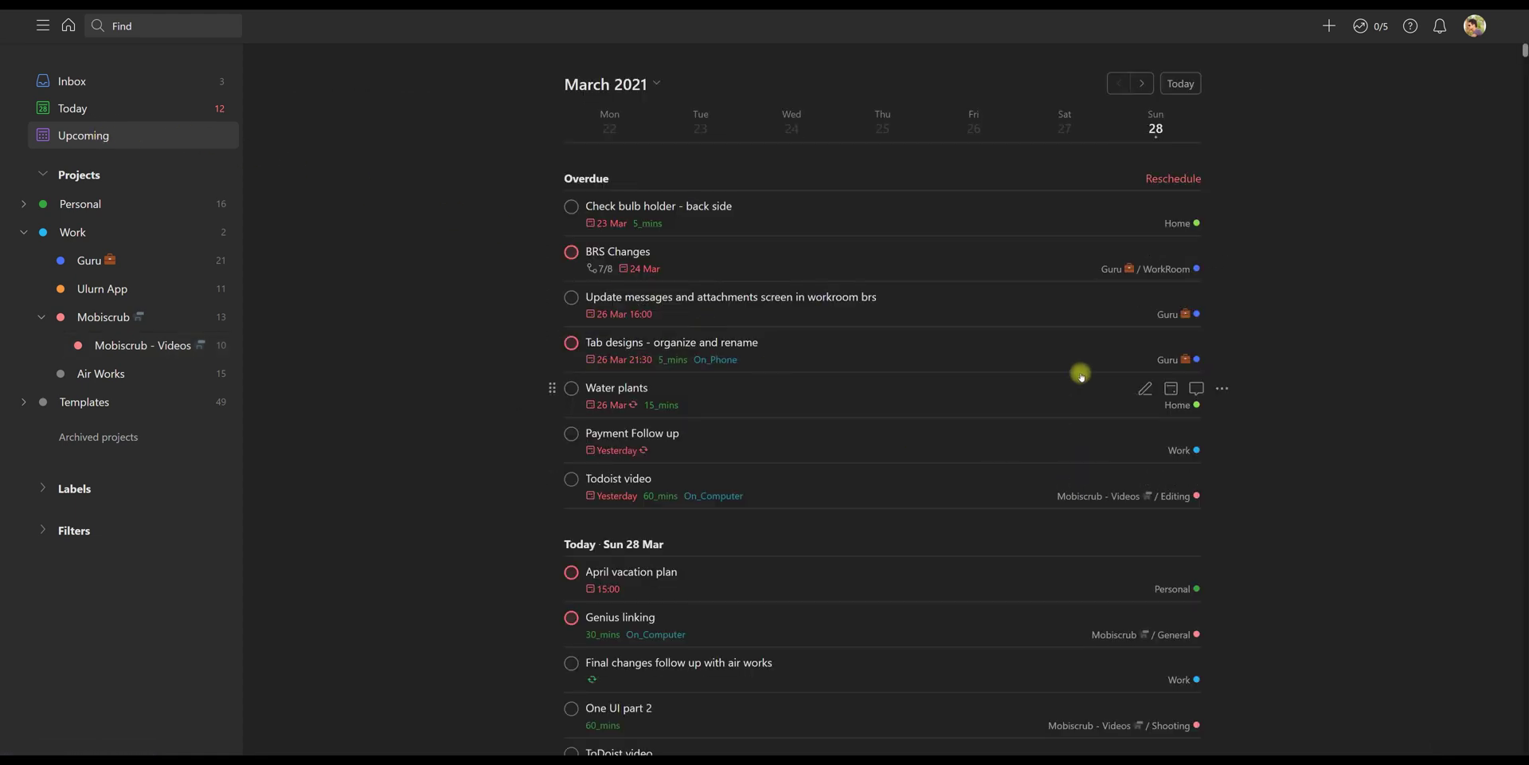
scroll(1056, 281, down, 4)
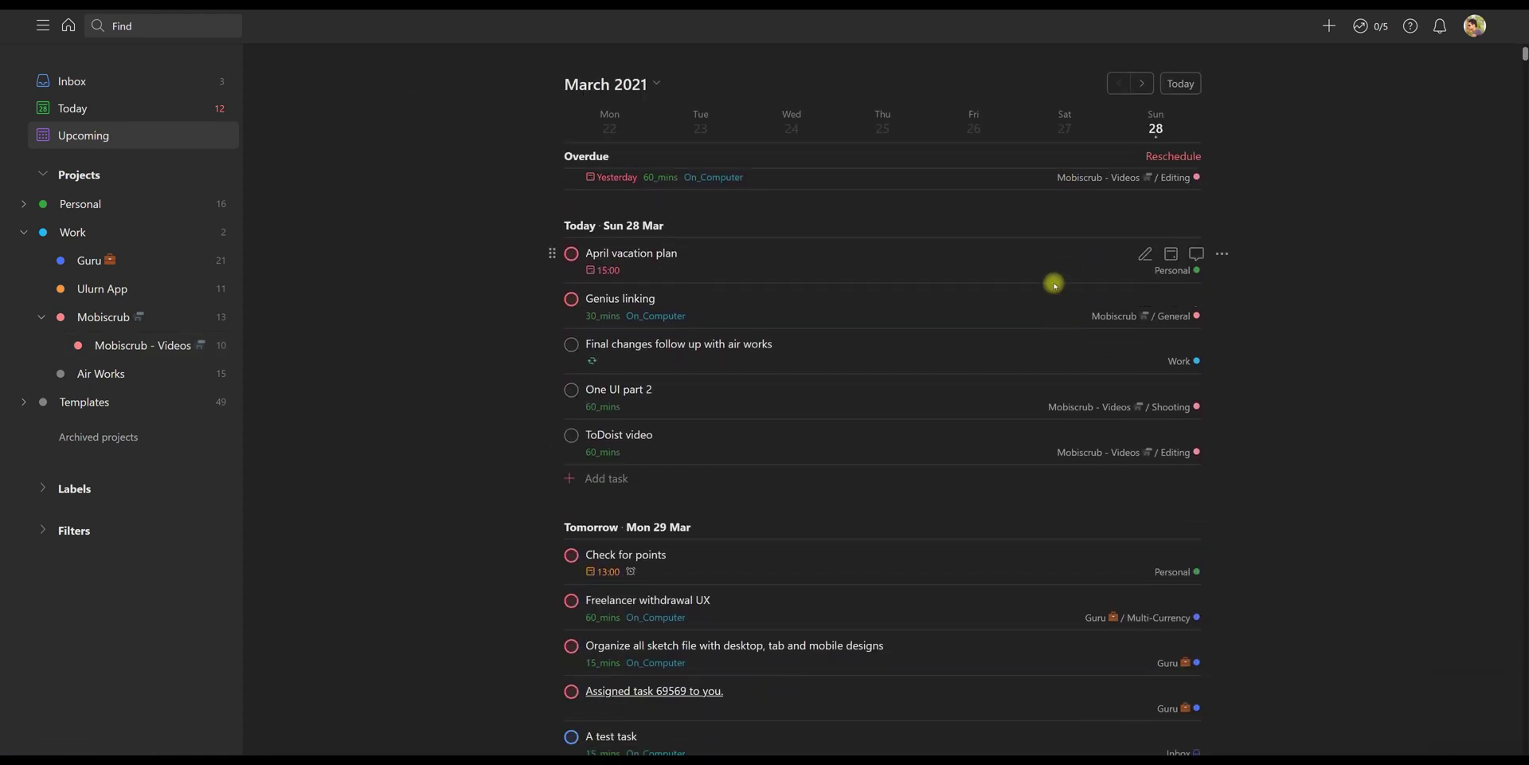
scroll(1054, 284, down, 6)
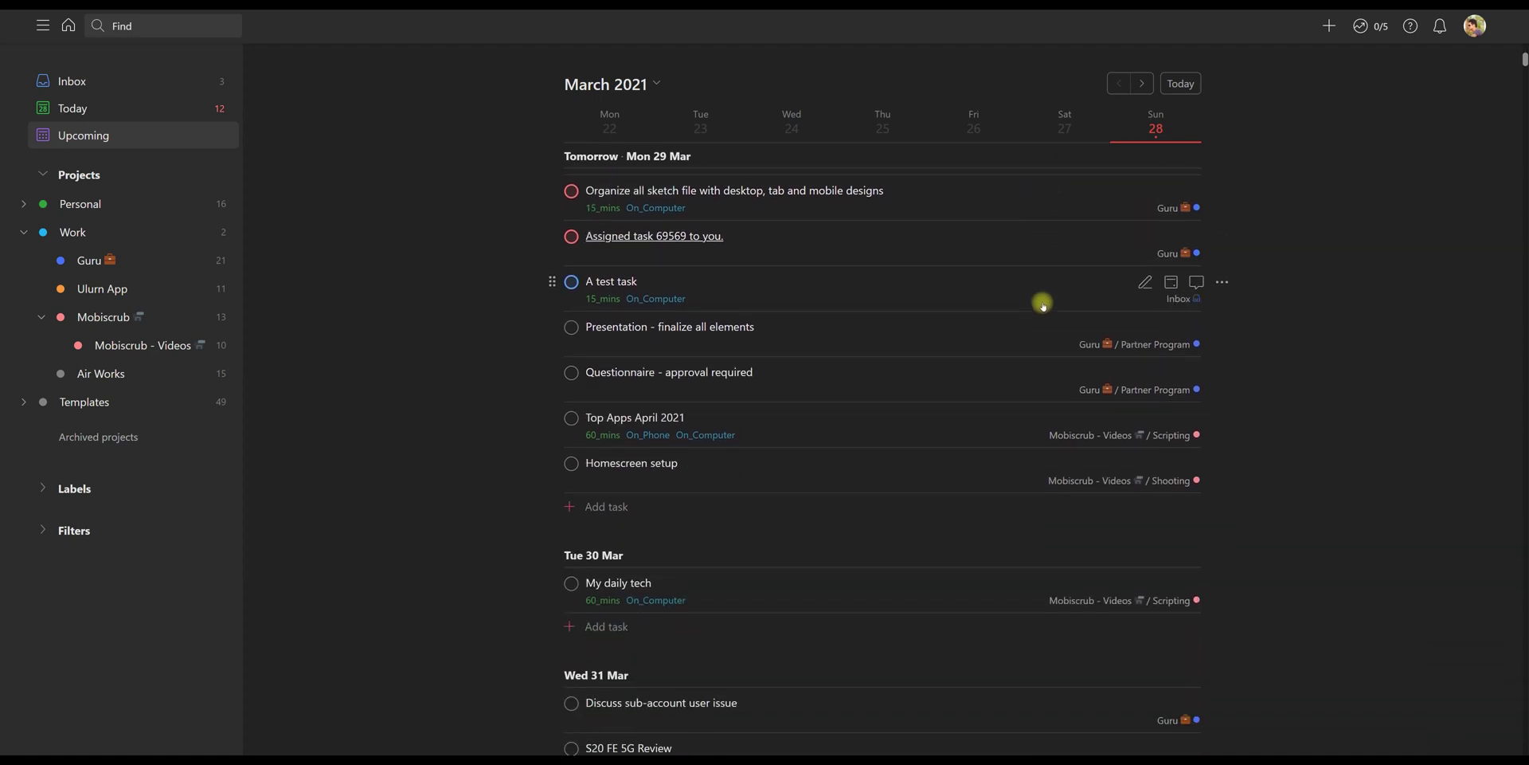
scroll(1041, 306, down, 2)
scroll(1042, 307, up, 12)
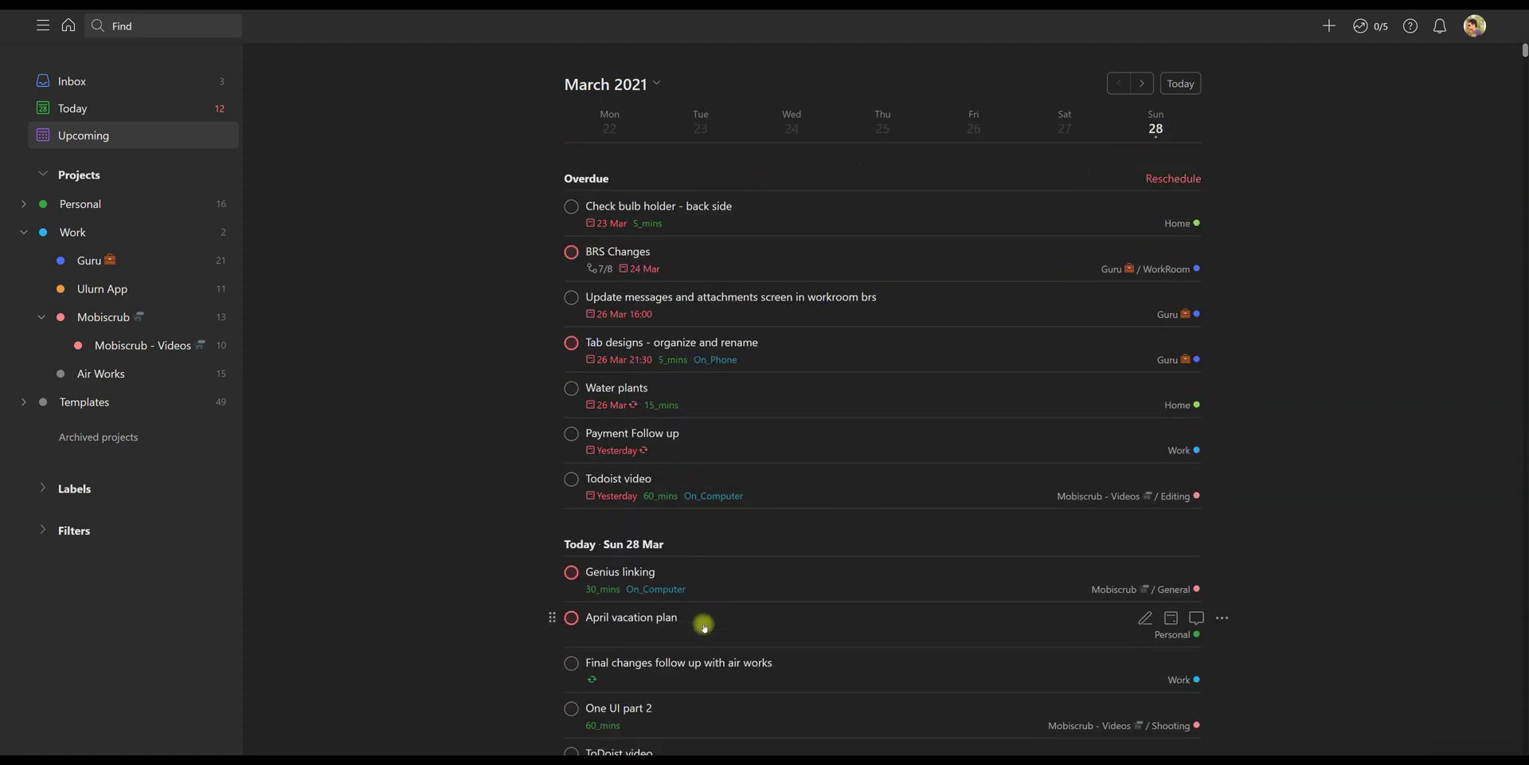
Step: Open the April vacation plan task and its title, then start a new quick-add task
click(704, 627)
click(683, 76)
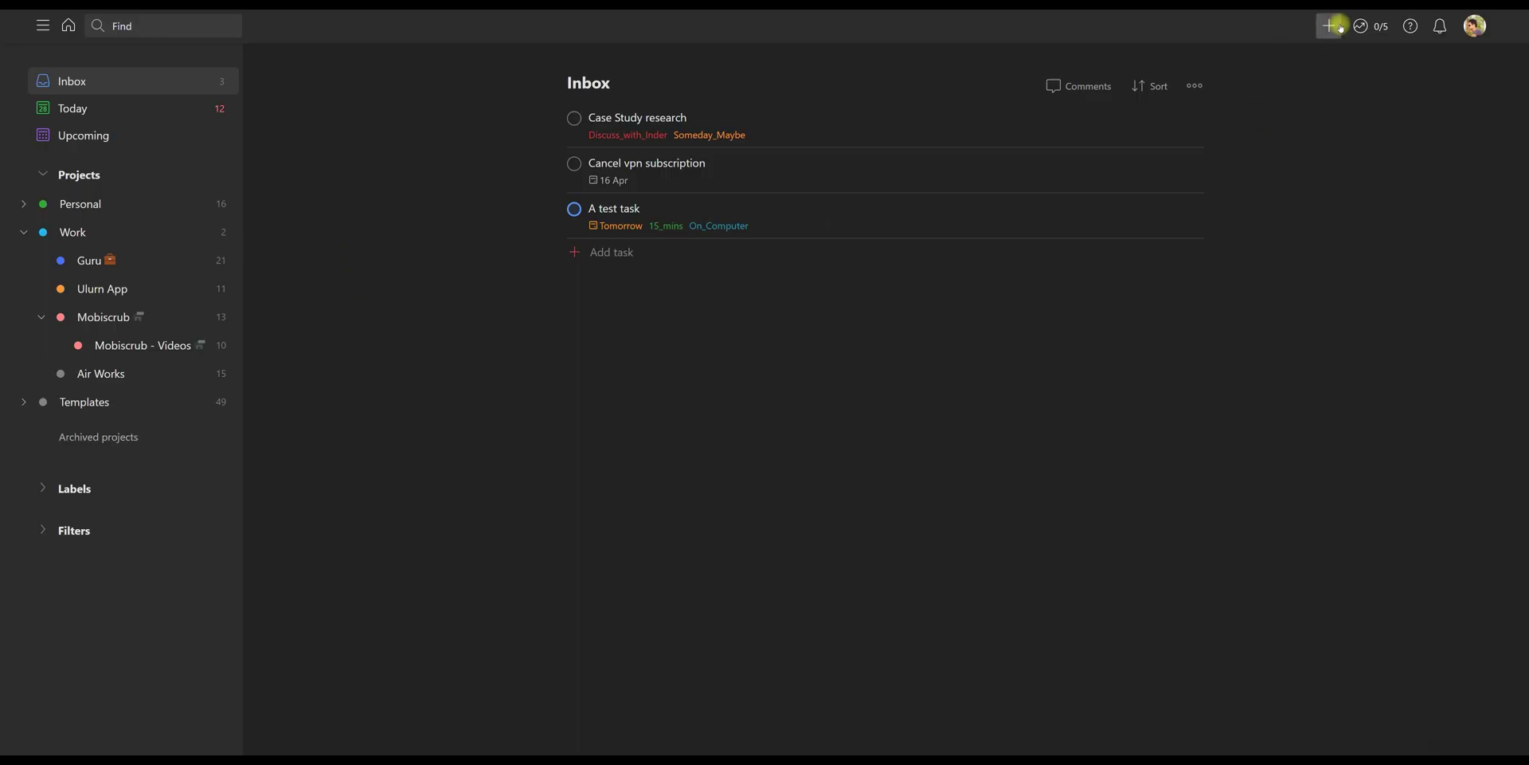
click(1330, 26)
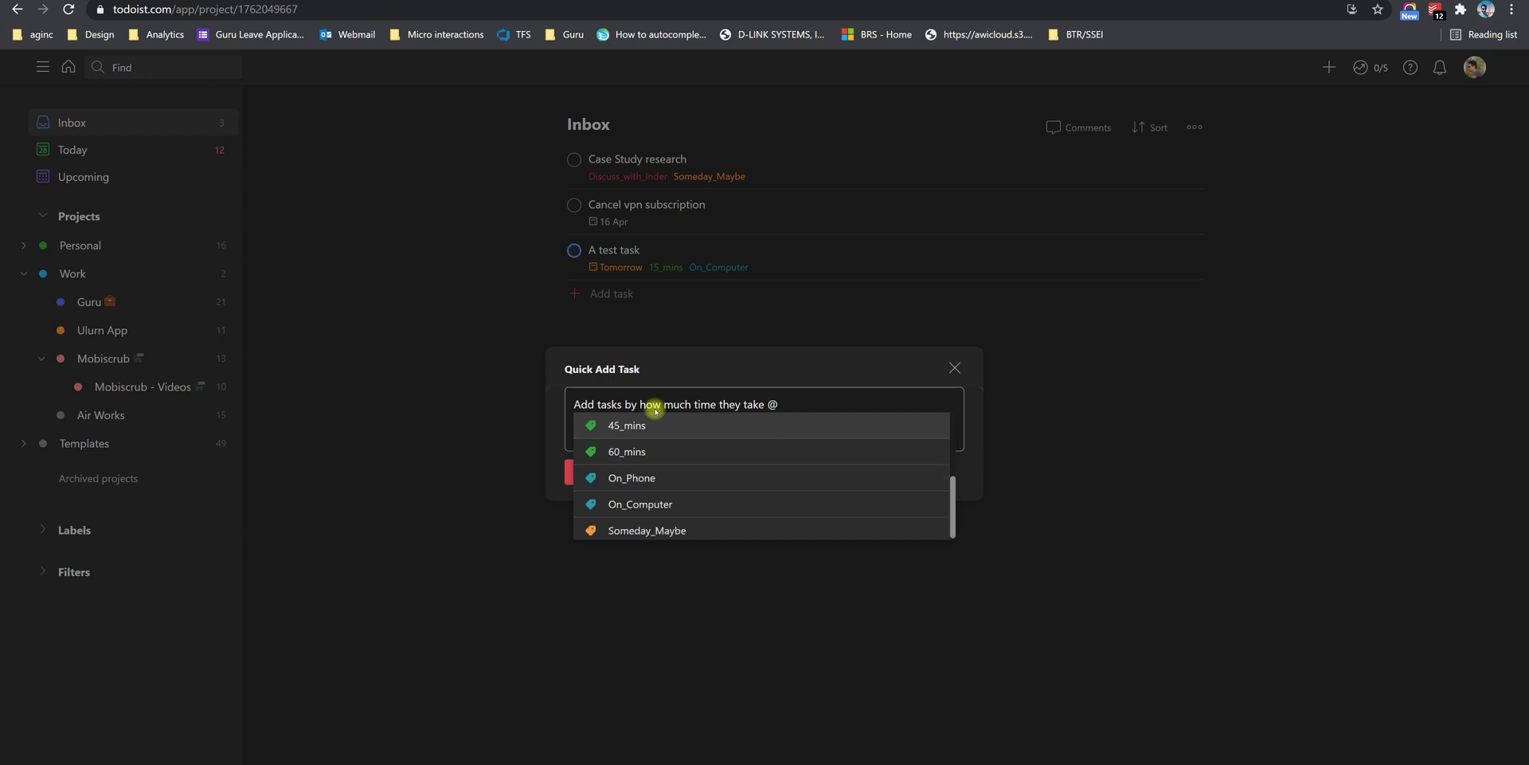
Step: Tag the new task 45_mins, add it to the Inbox, and expand the sidebar Labels list
key(Down)
key(Up)
key(Up)
key(Up)
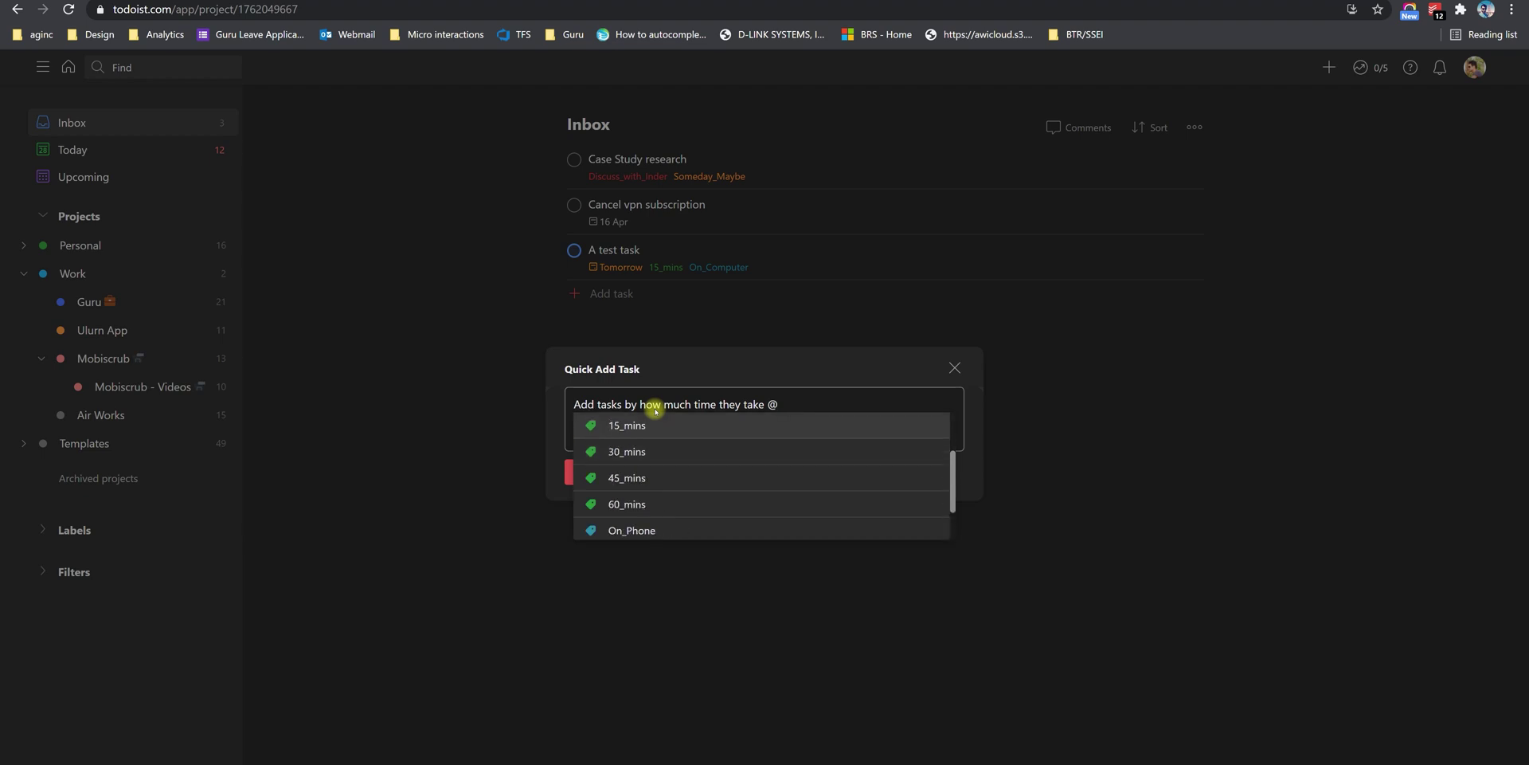
click(645, 475)
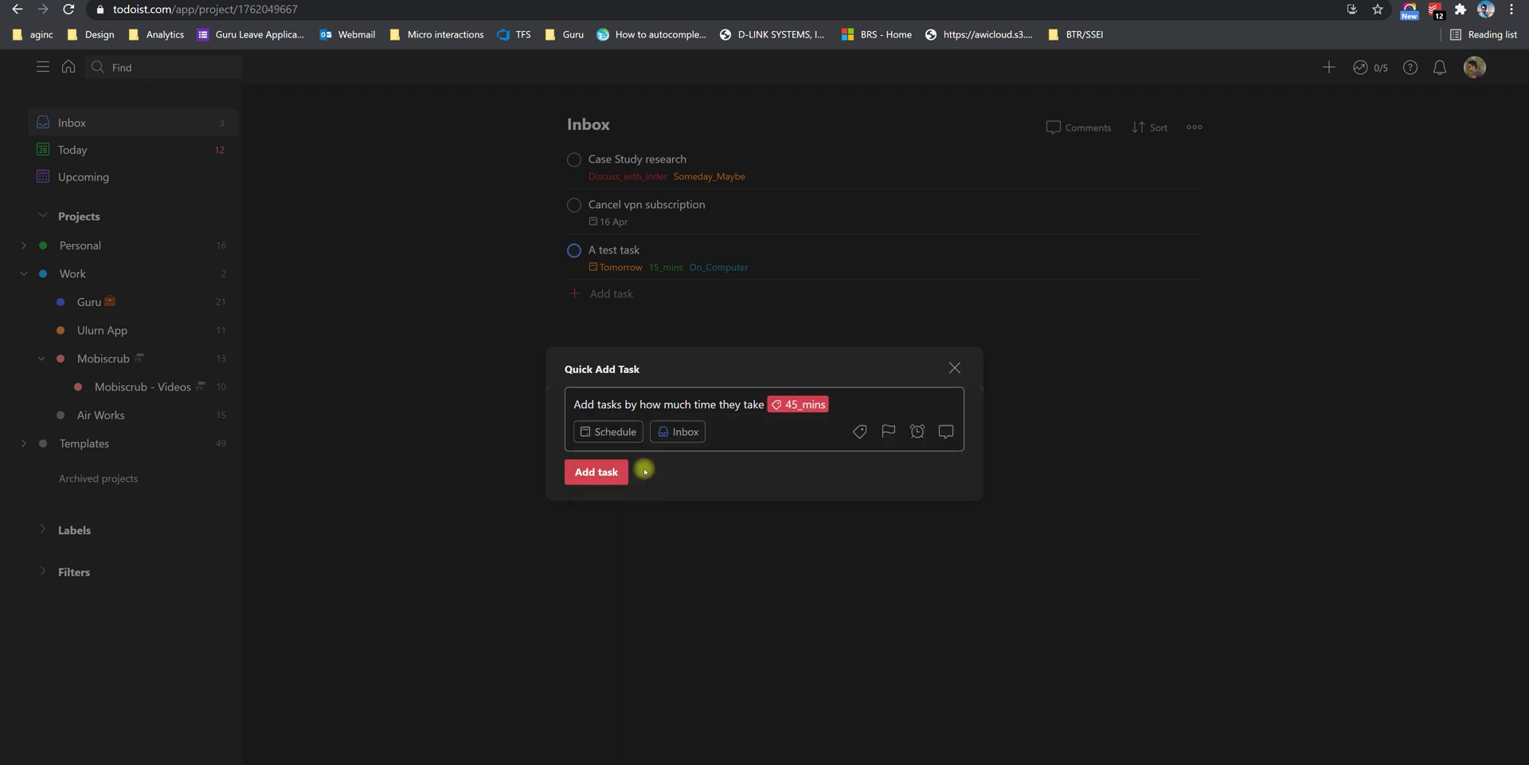
click(613, 472)
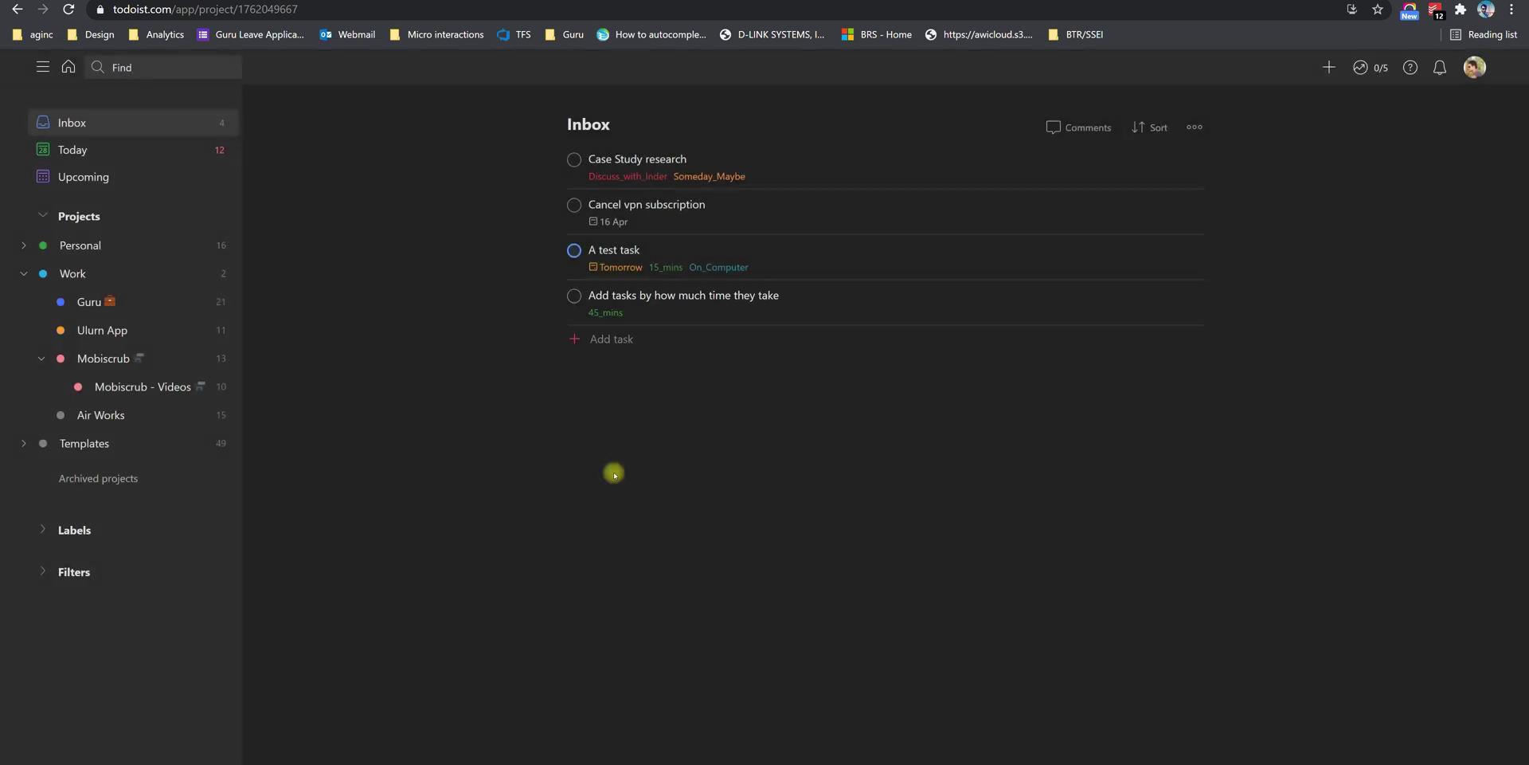
click(41, 529)
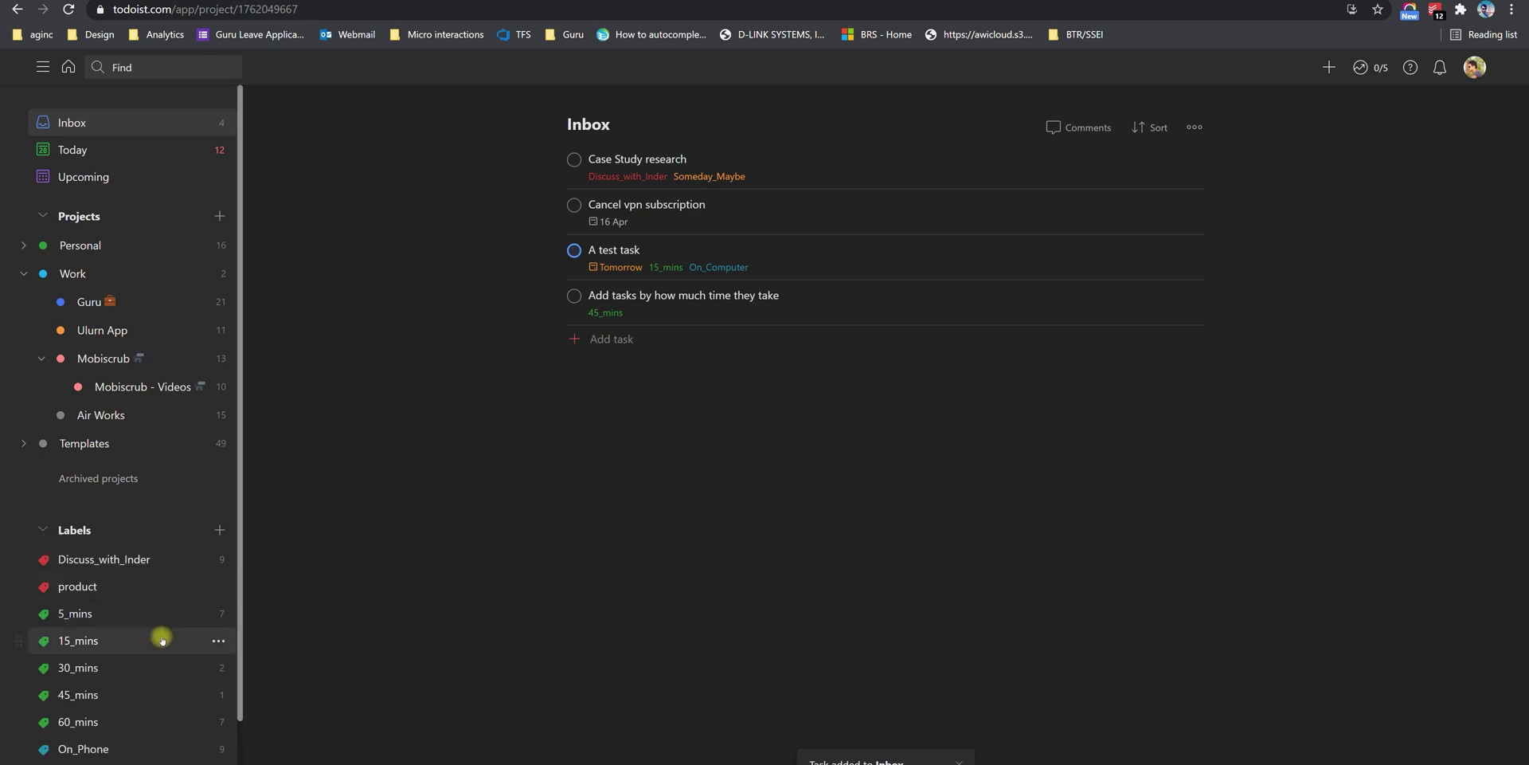
scroll(157, 635, down, 1)
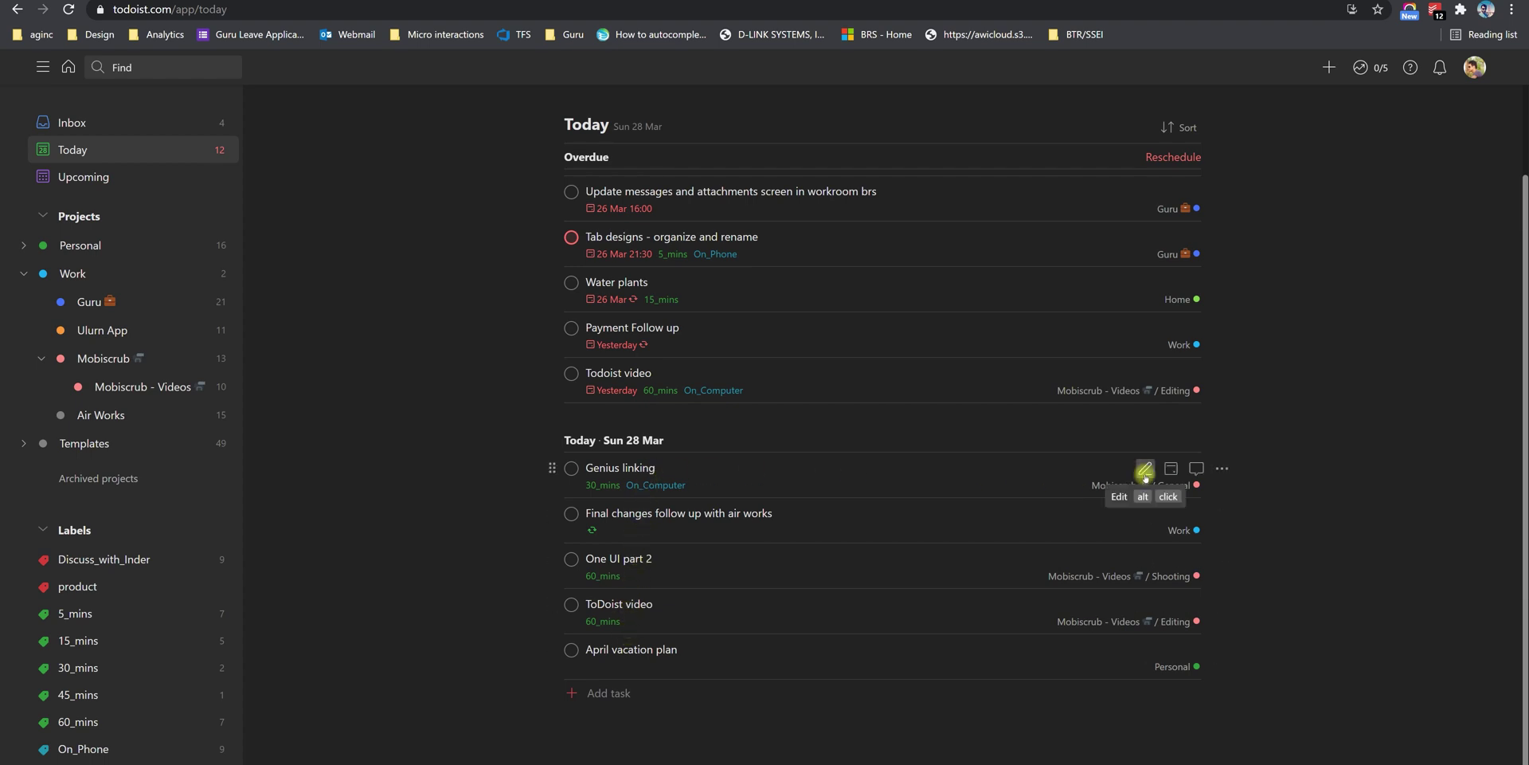
Step: Edit Genius linking and ToDoist video, flag each as Priority 1, and save
click(1145, 470)
click(1154, 499)
click(1180, 514)
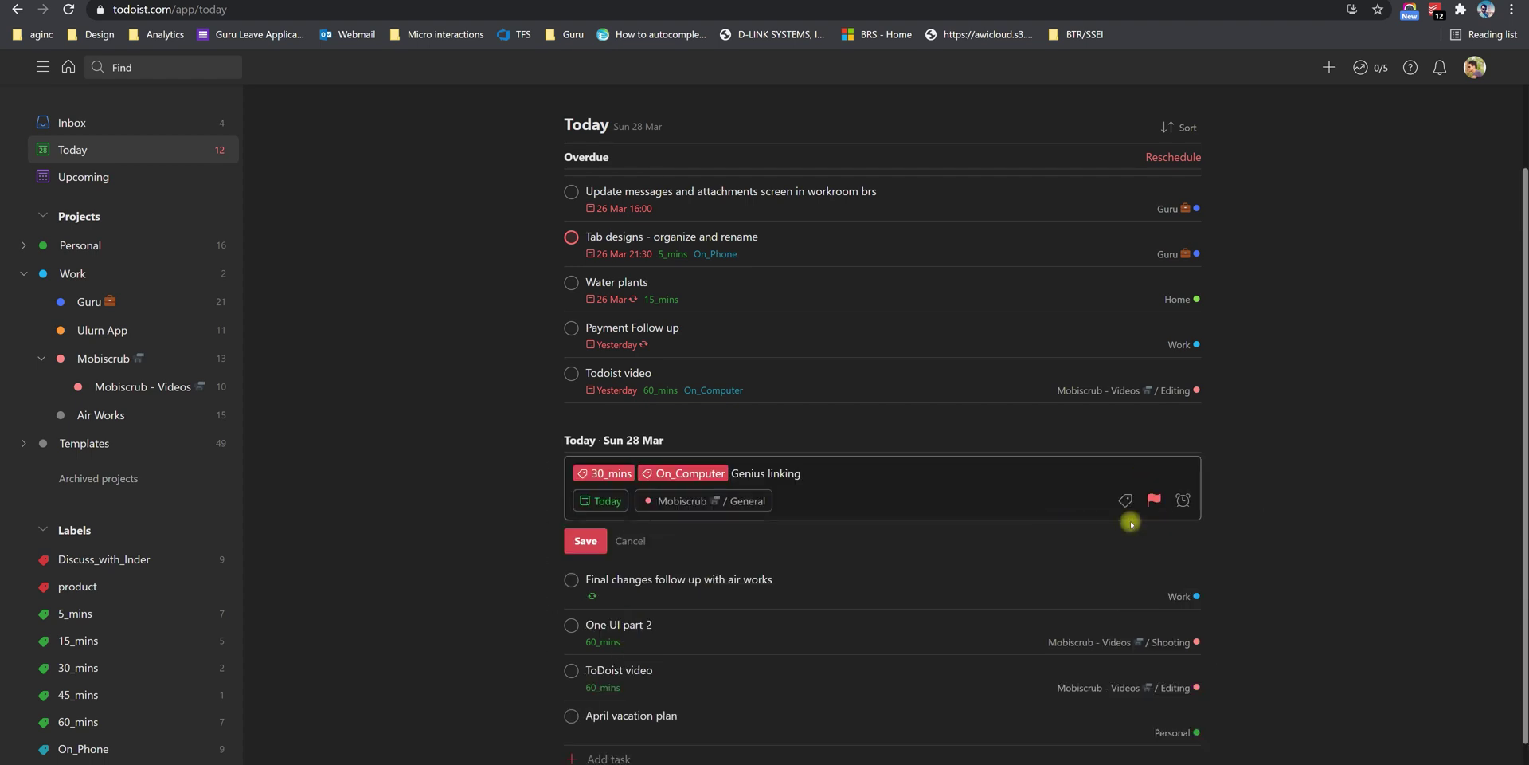
click(639, 550)
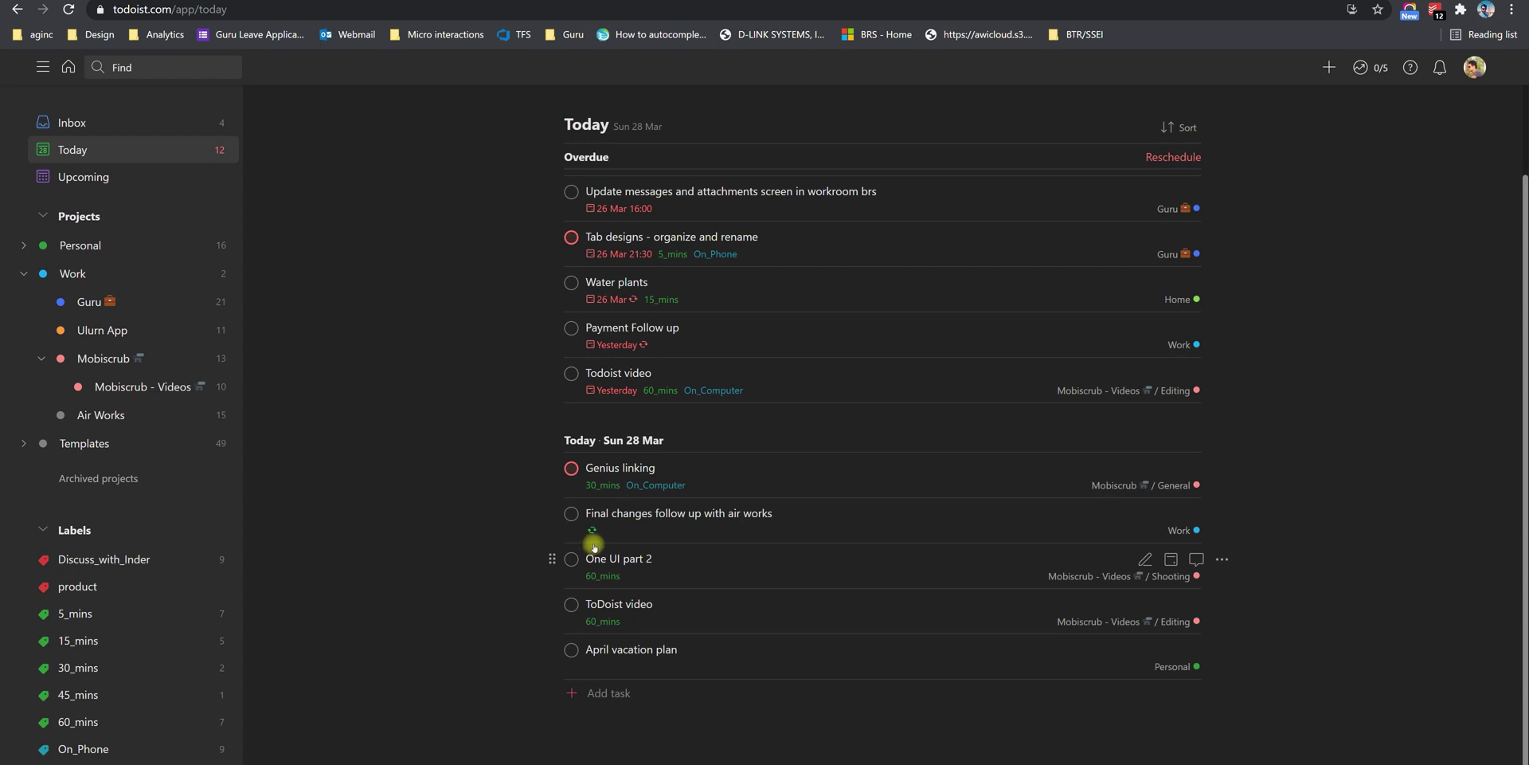
click(1145, 604)
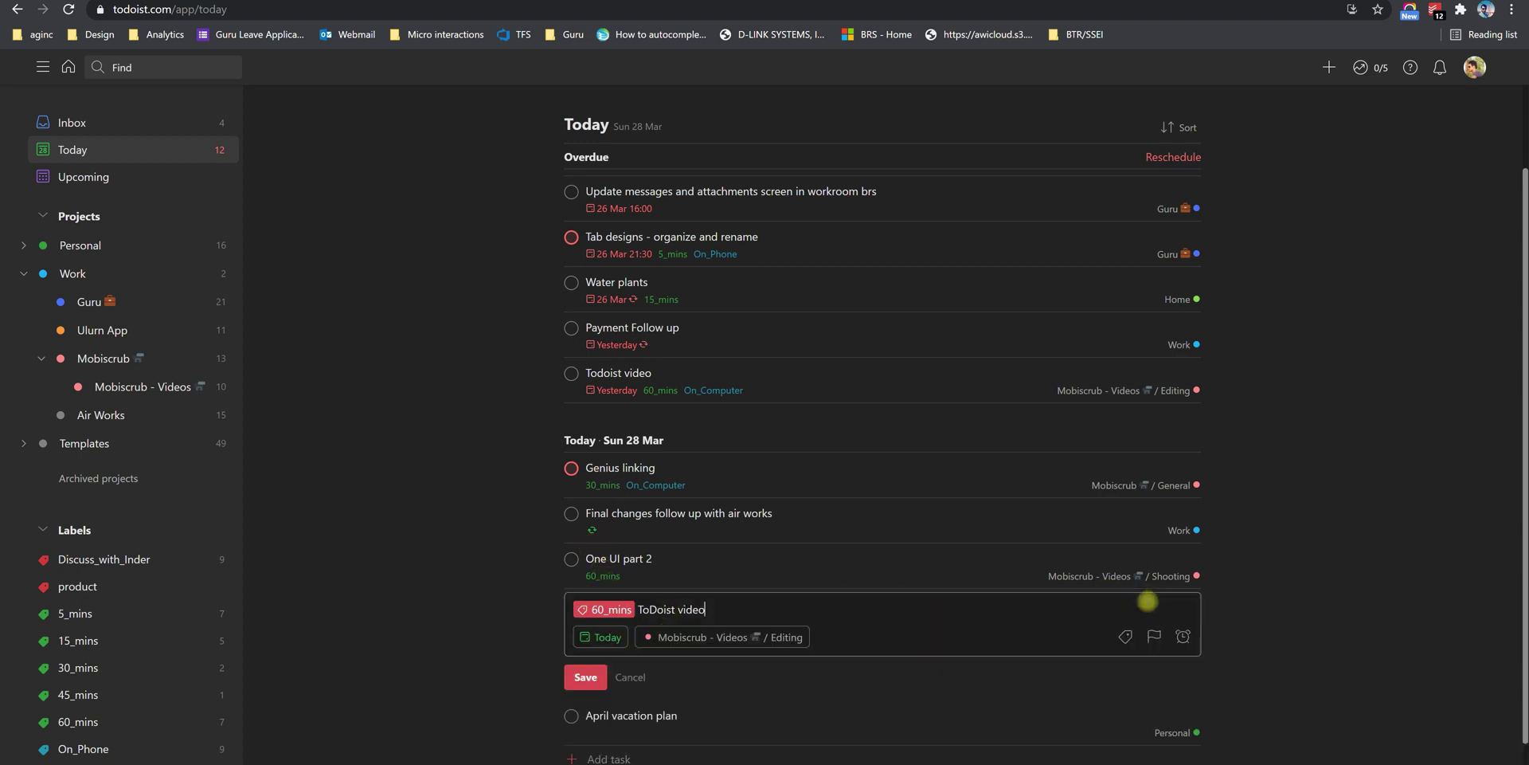
click(1154, 636)
click(1131, 653)
click(589, 677)
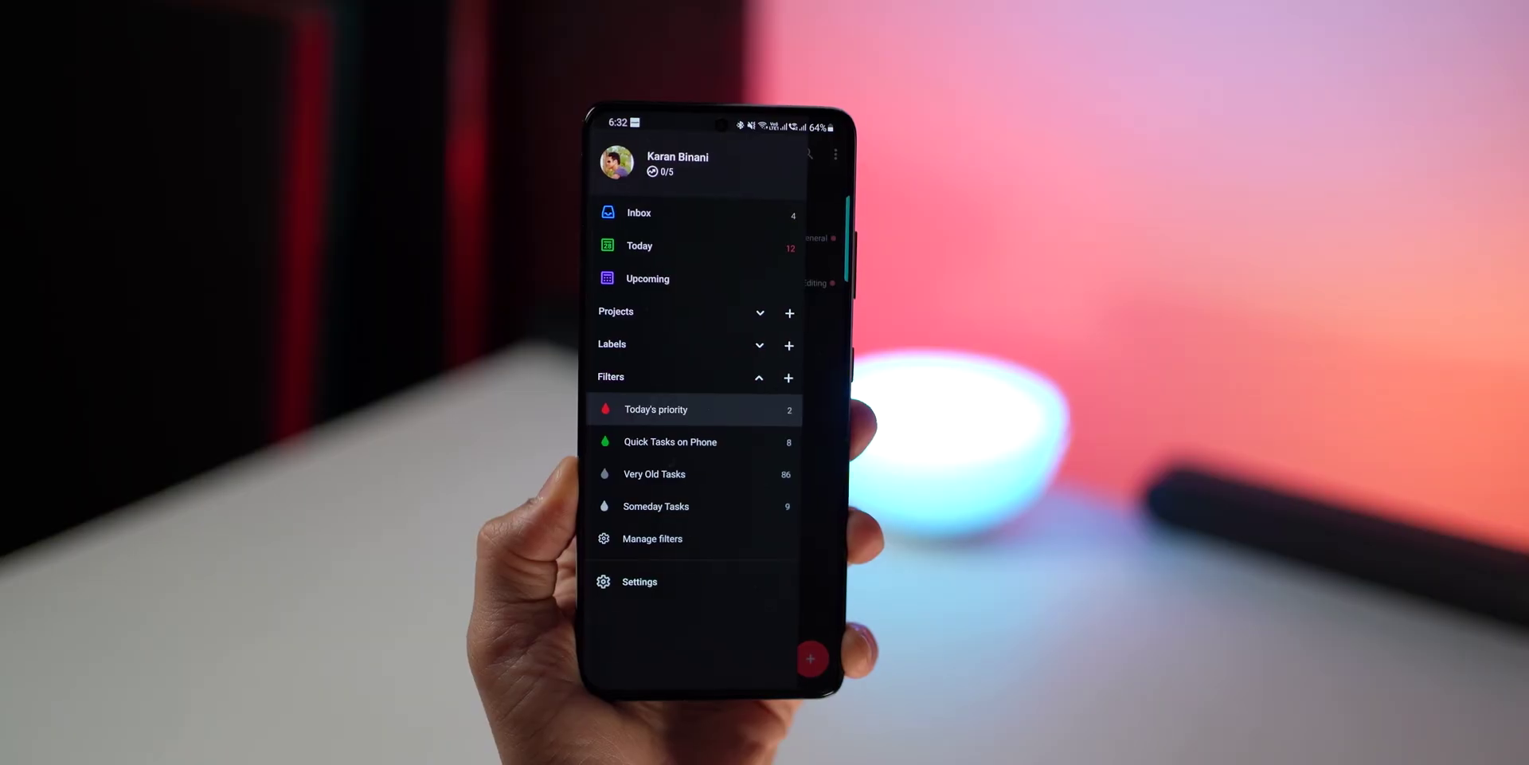
Step: Scroll through Upcoming, then view the Quick Tasks on Phone filter listing Pay CC Bills and Pay Rent
click(667, 285)
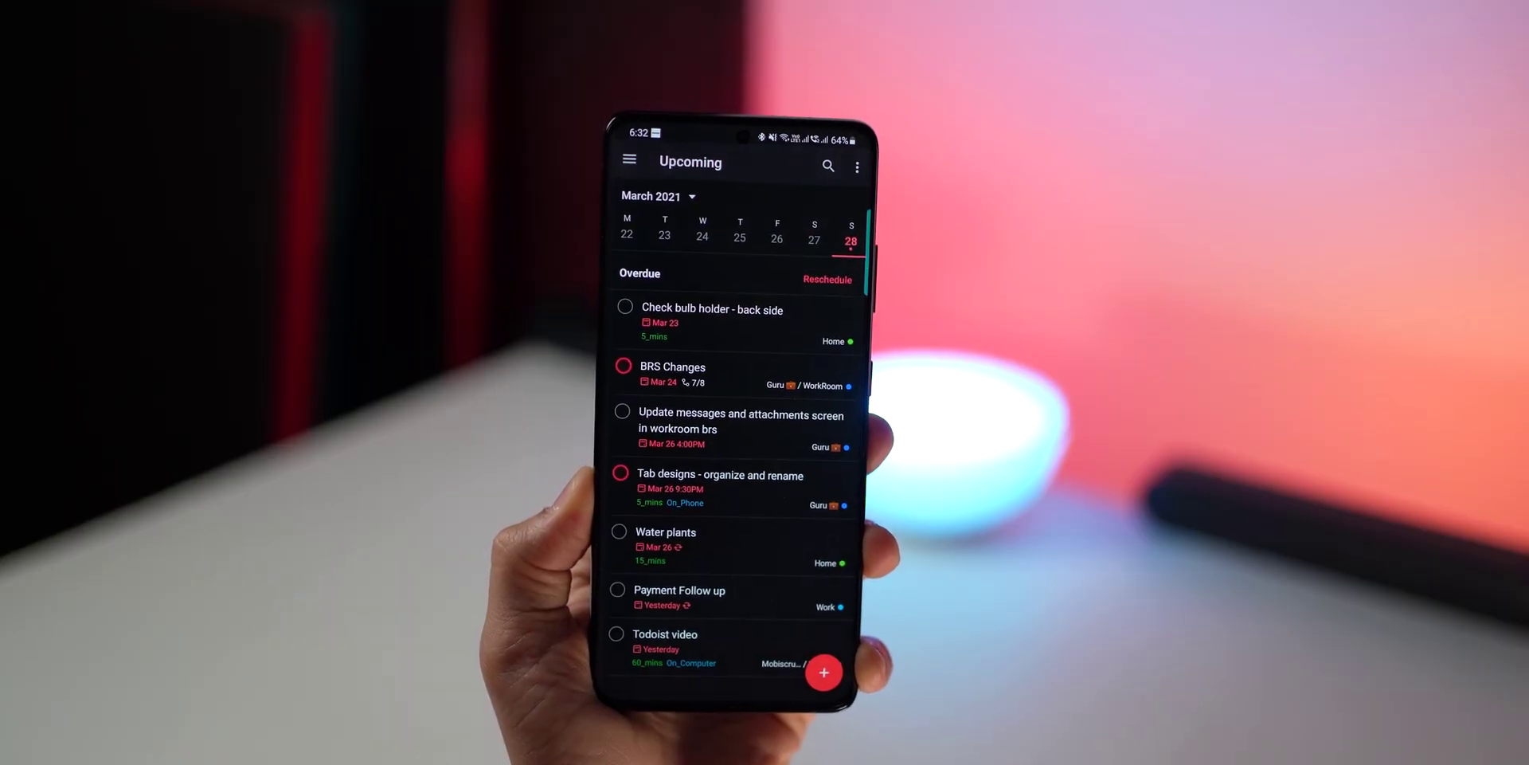
scroll(741, 446, down, 10)
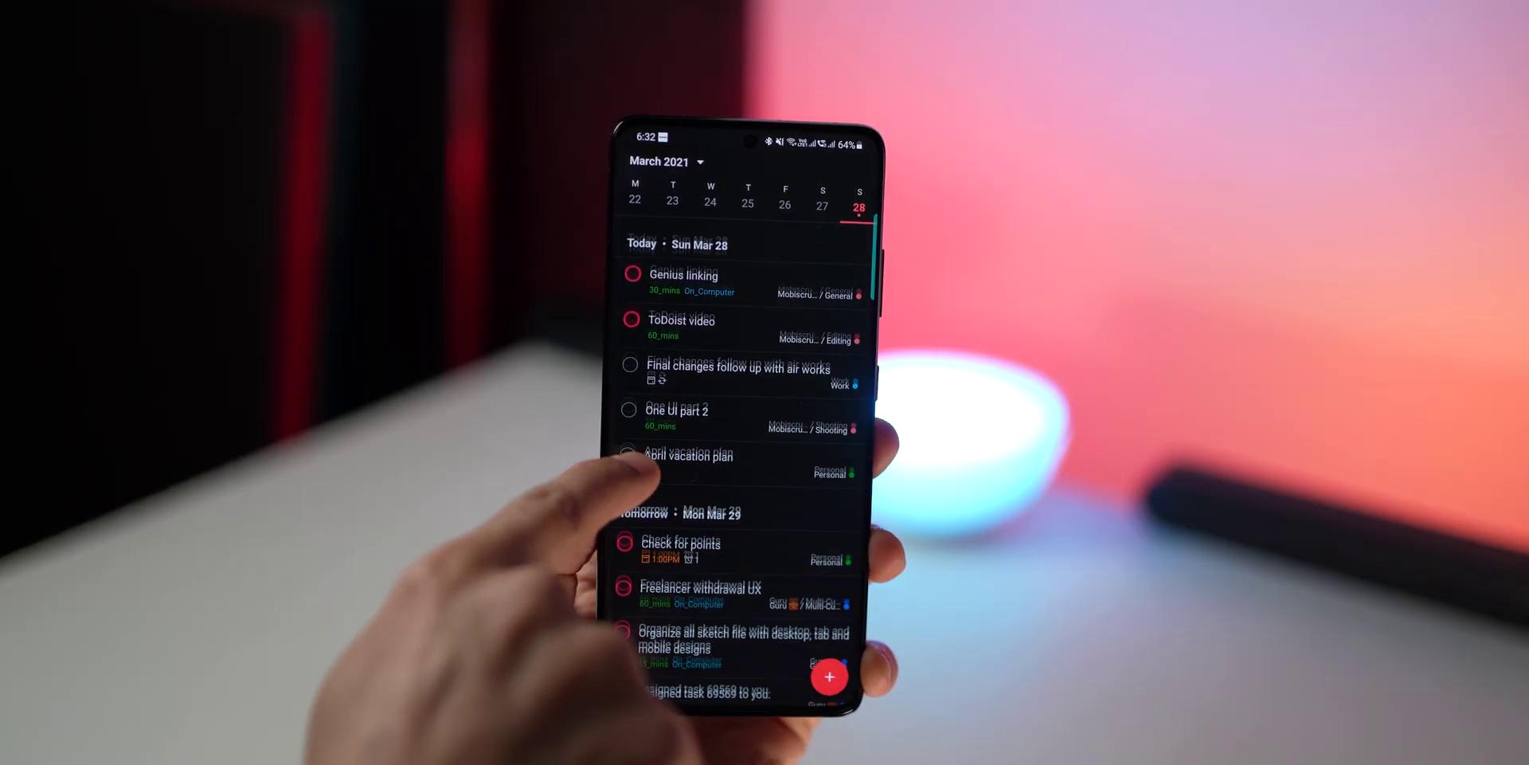
scroll(733, 462, down, 1)
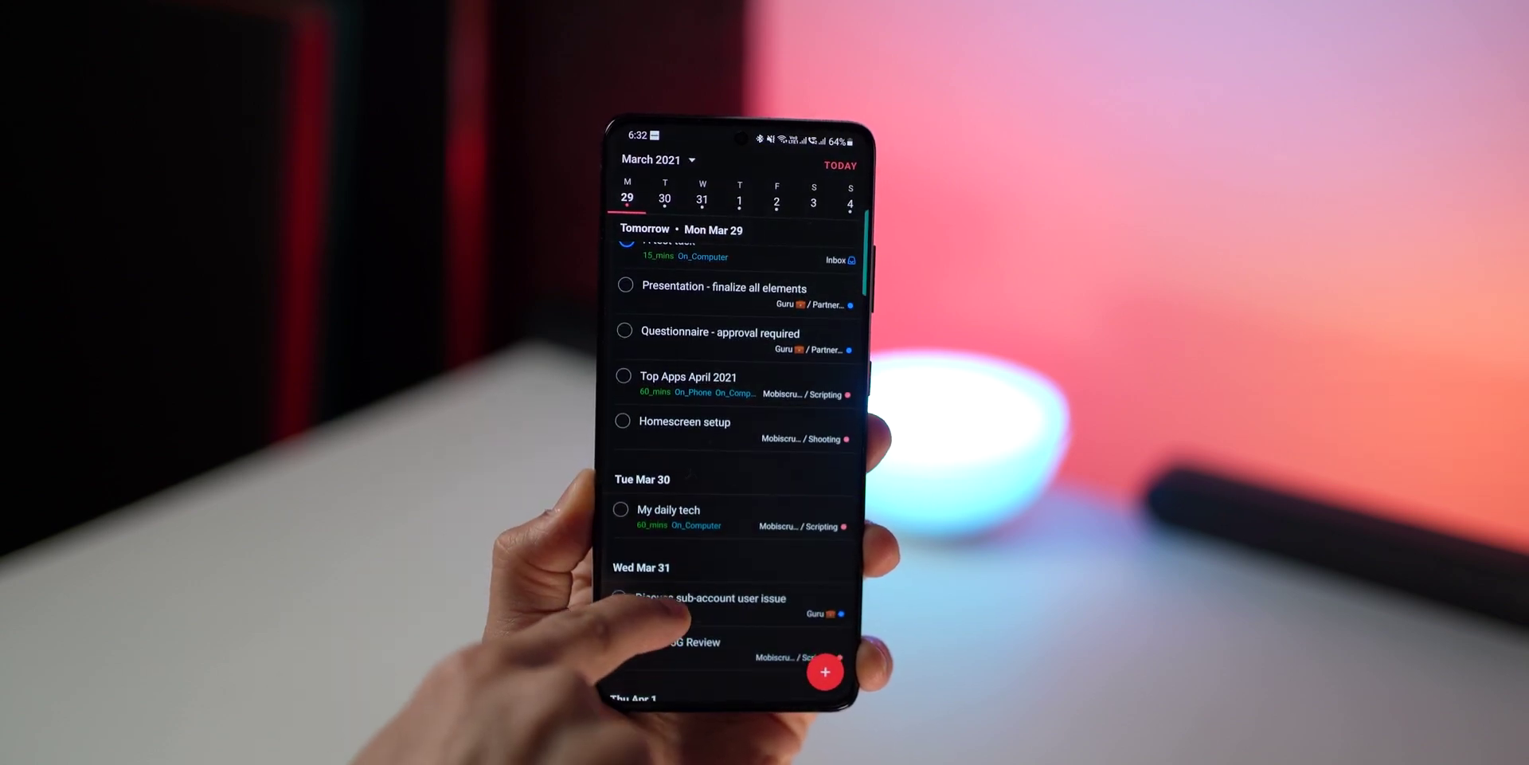
scroll(663, 557, down, 5)
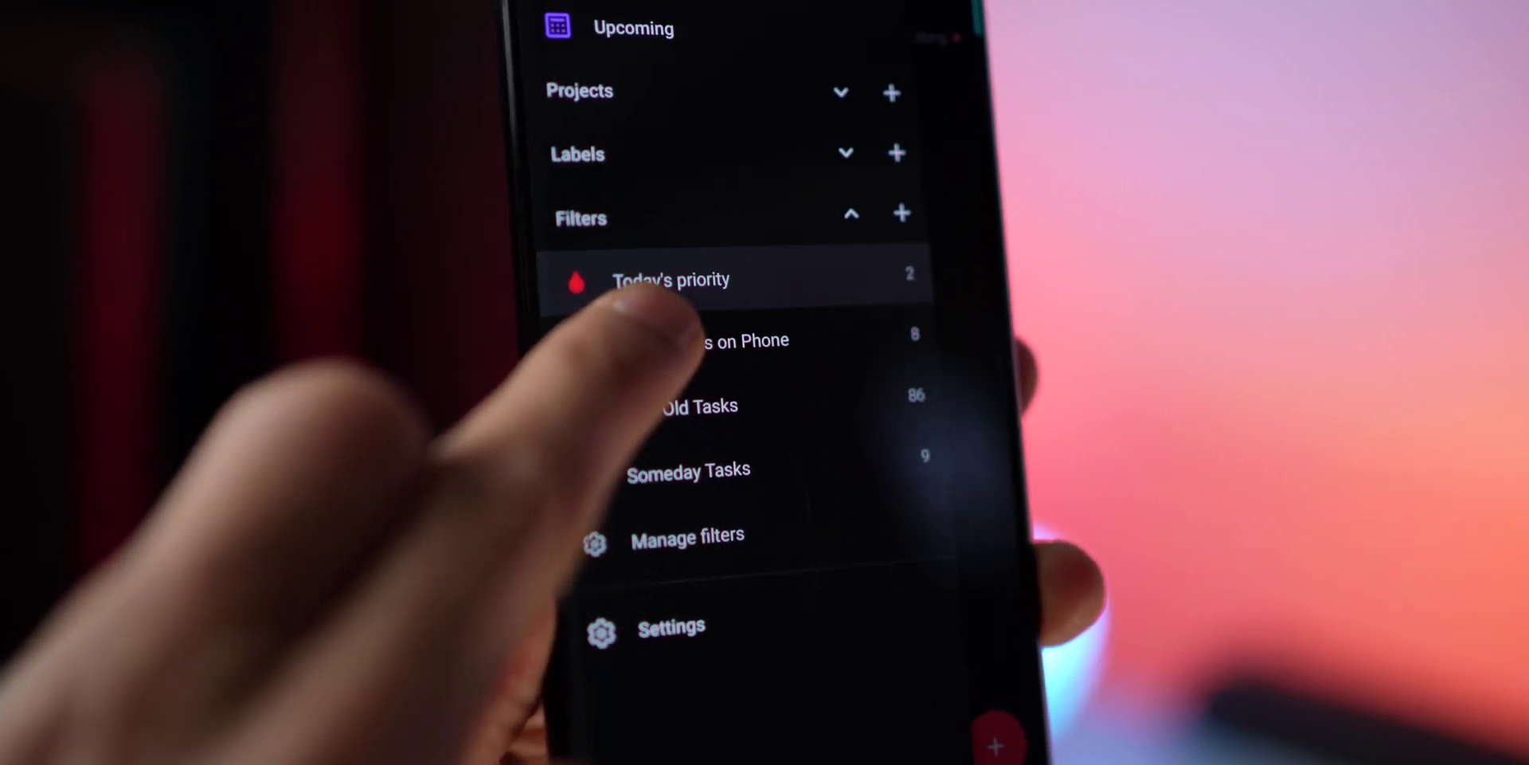
click(645, 330)
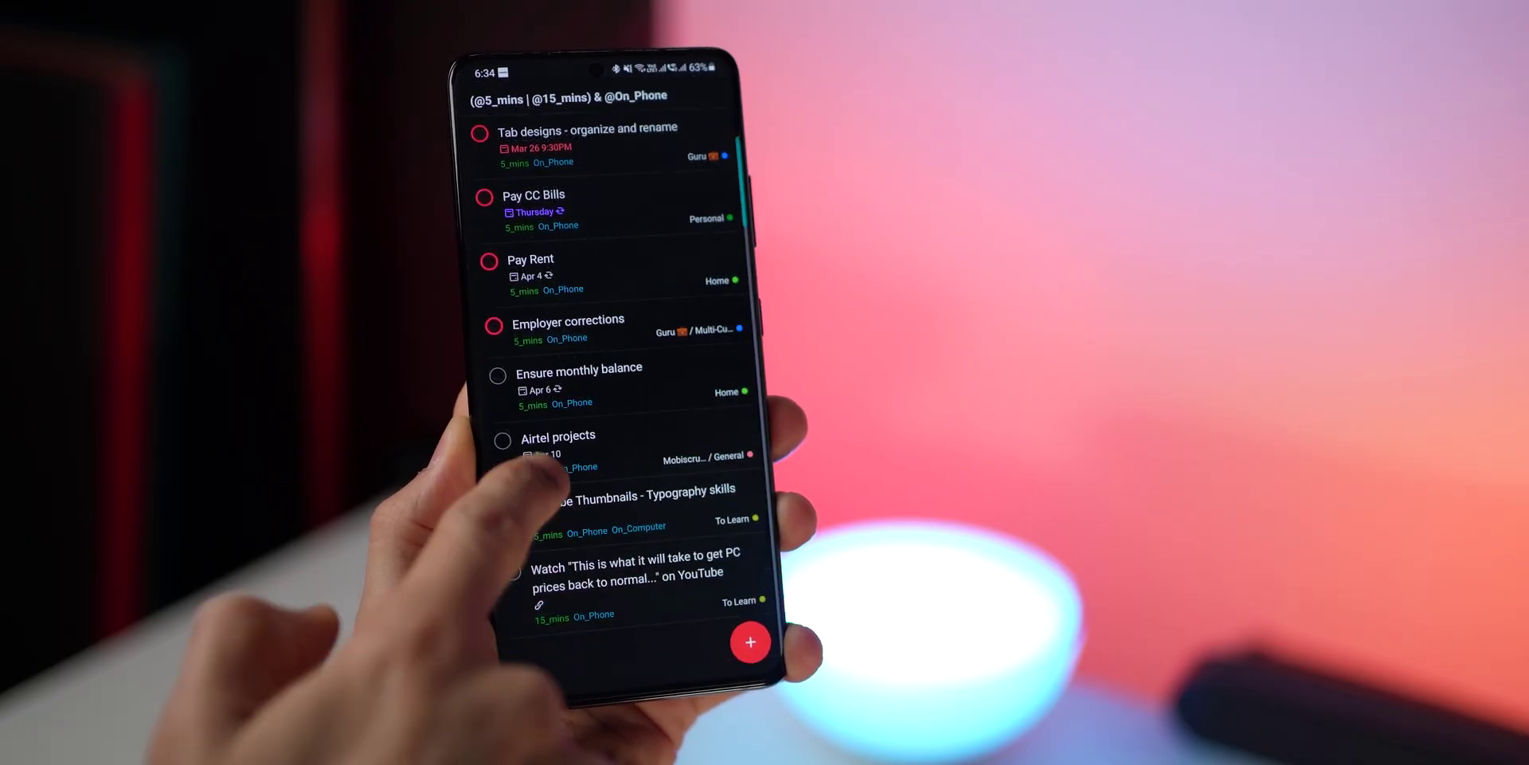